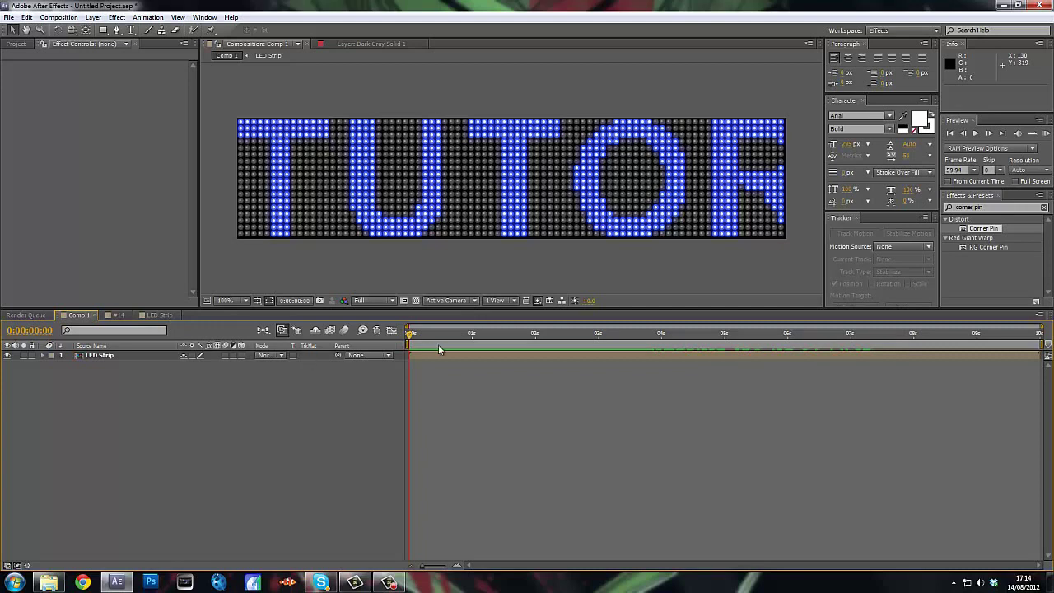
Clear the effects search and scrub the finished LED Strip animation to about 5 seconds to preview the scrolling text
click(1044, 207)
click(1011, 206)
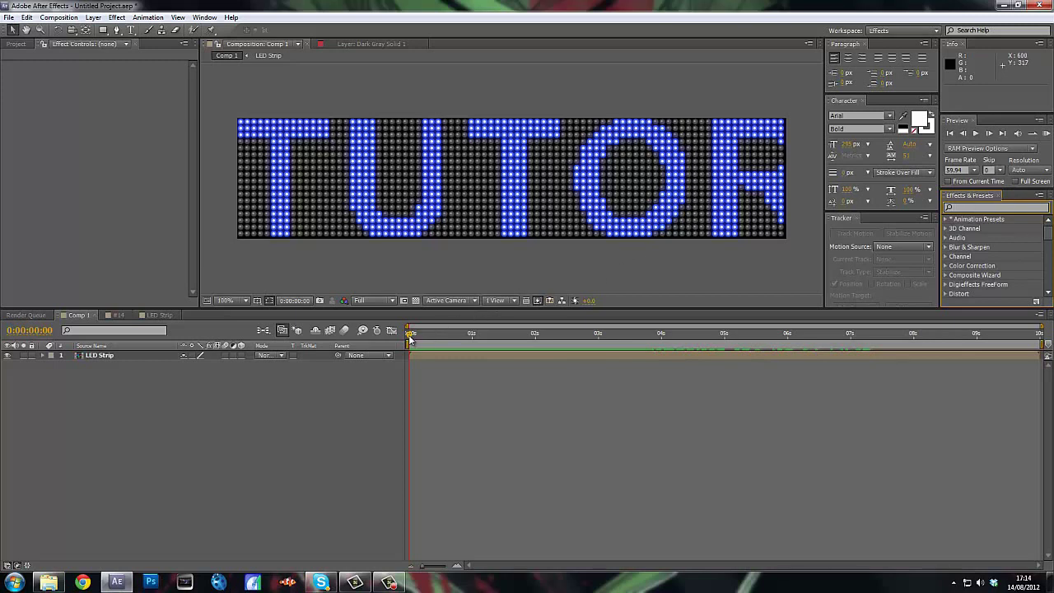
drag(409, 337, 745, 348)
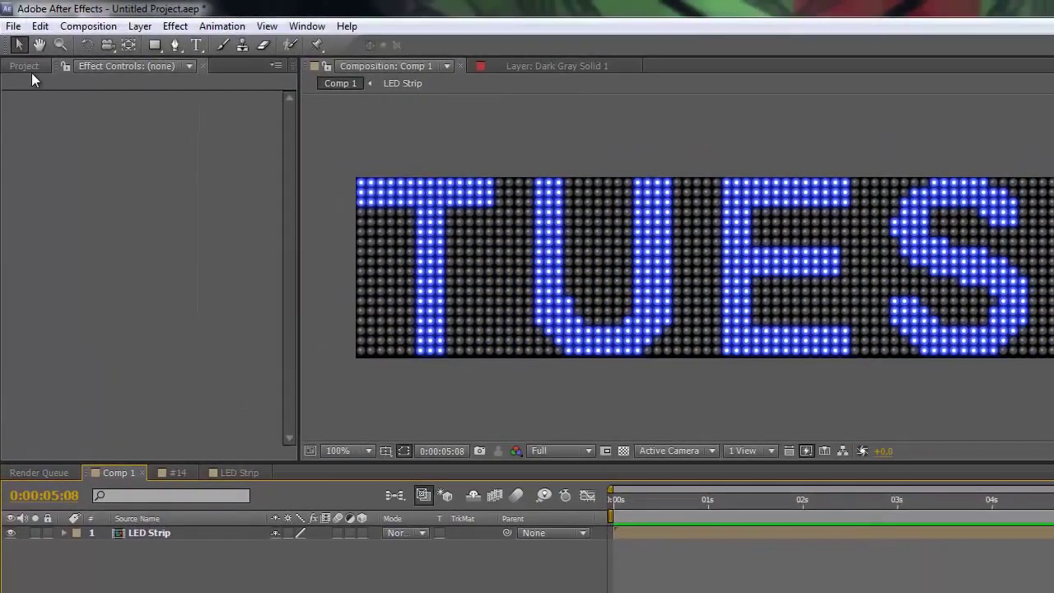
Create a new composition named LED at 1000 x 220 px, 25 frames per second and 10 seconds long
click(22, 46)
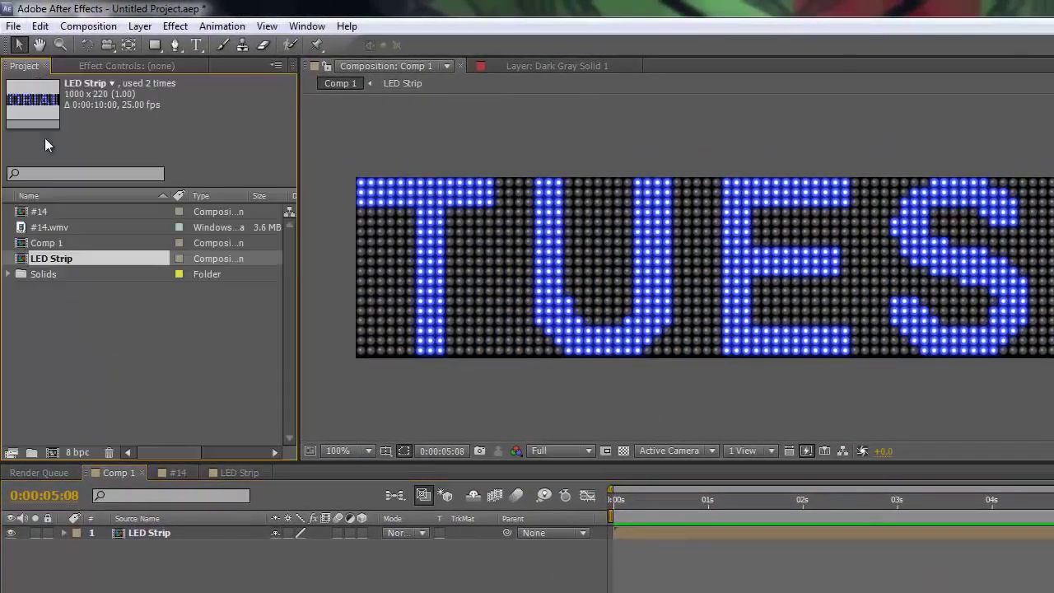
click(55, 454)
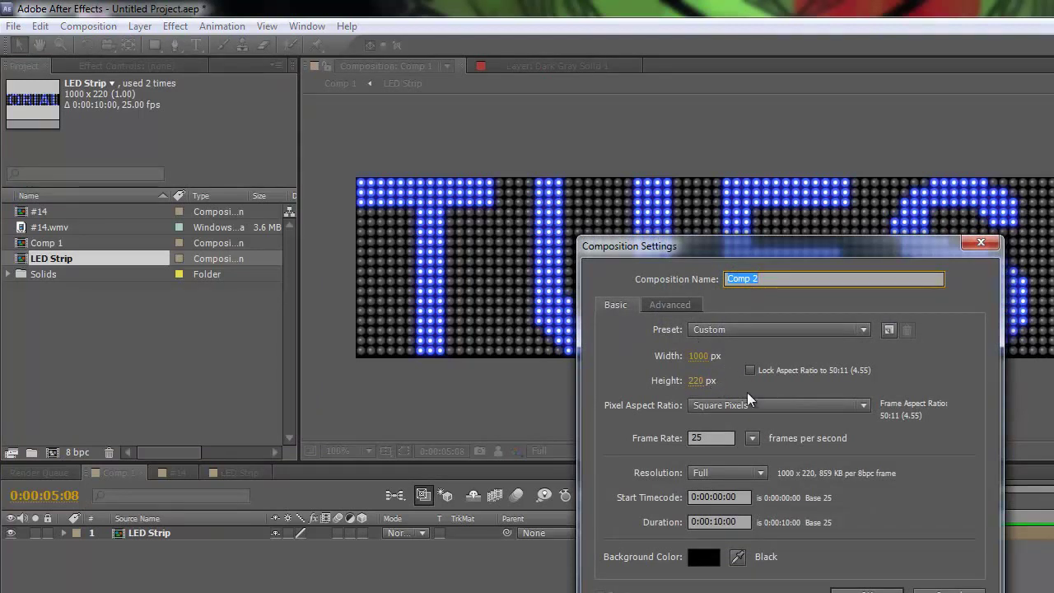
click(715, 437)
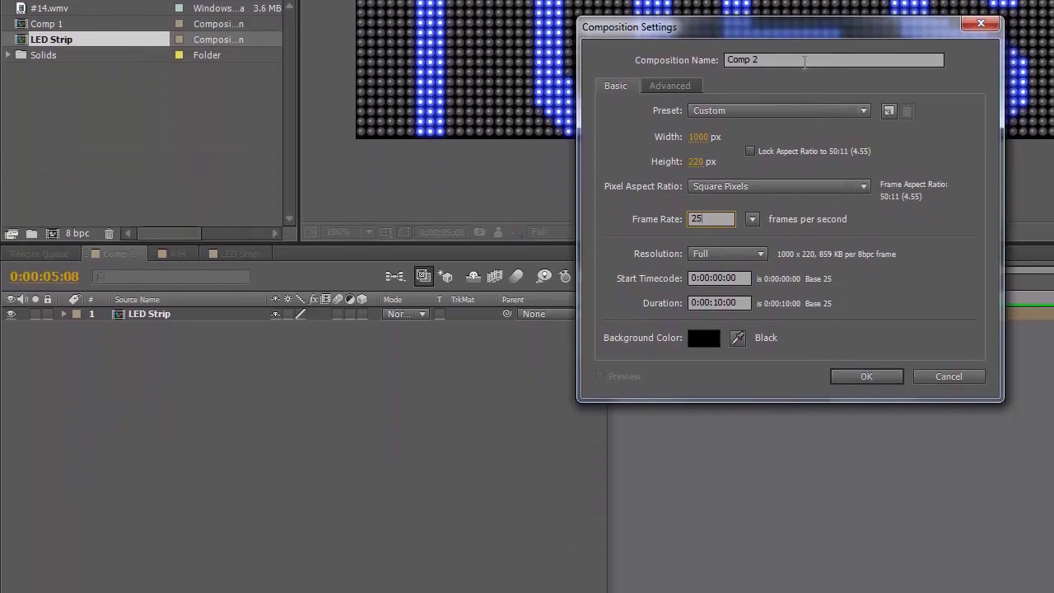
drag(806, 279, 688, 278)
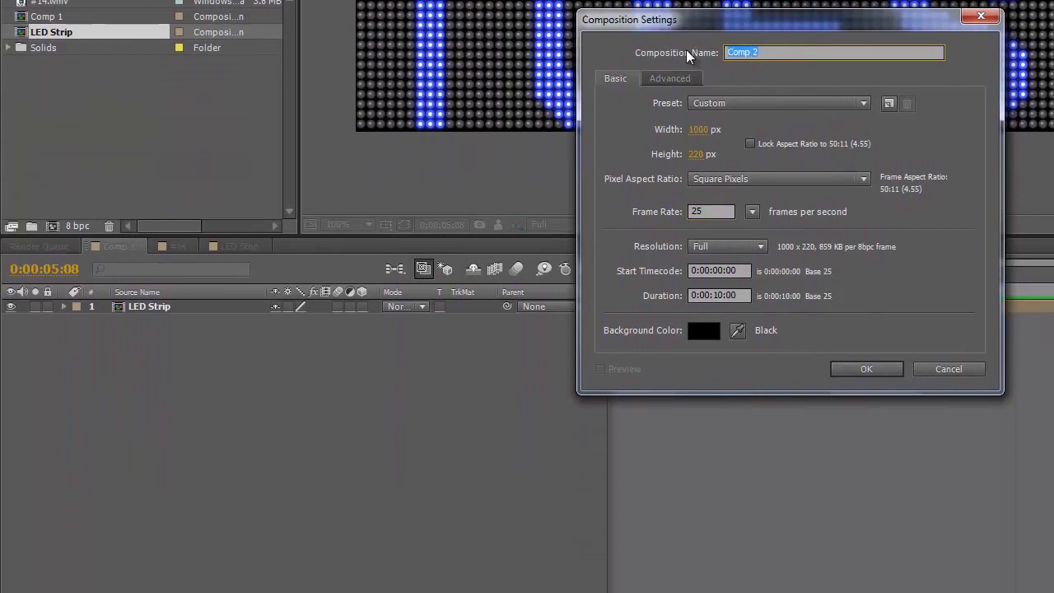
text(LED)
click(865, 369)
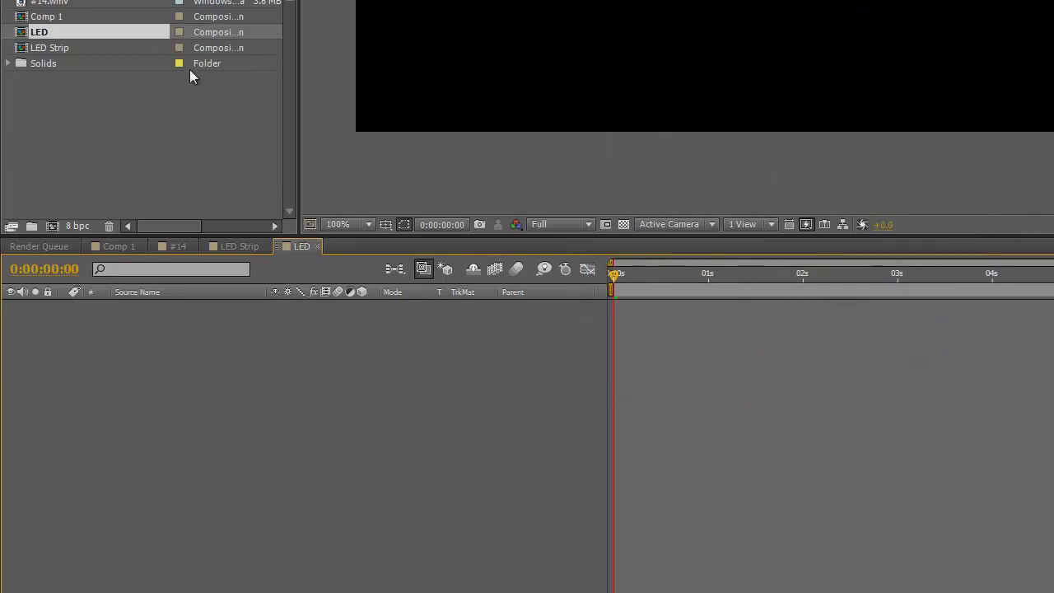
Add a dark gray solid layer with colour 4B4B4B at 1000 x 220 px to the LED composition
right_click(213, 358)
mouse_move(435, 371)
click(502, 409)
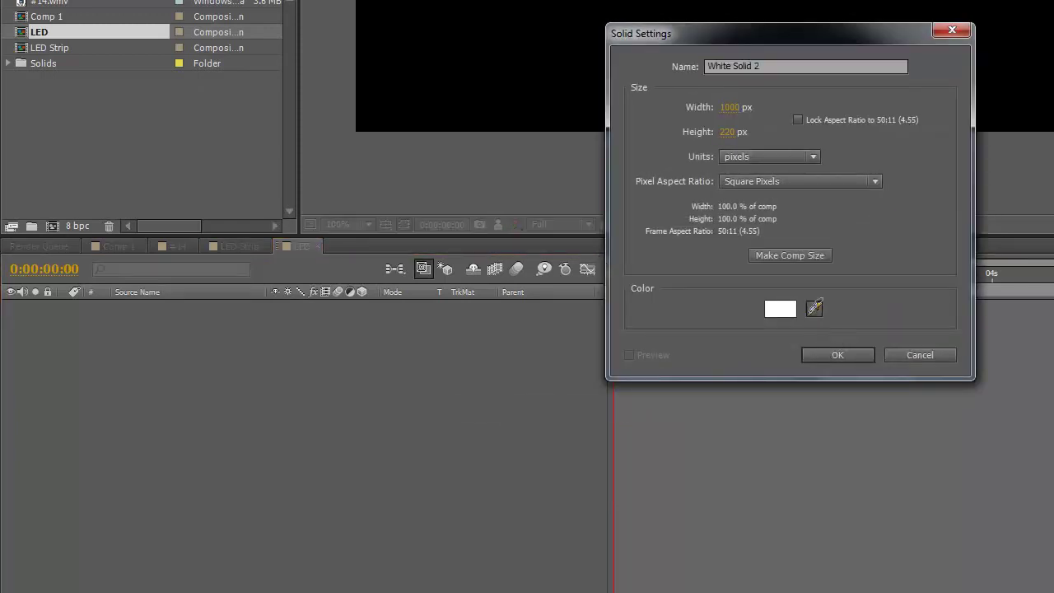
click(780, 310)
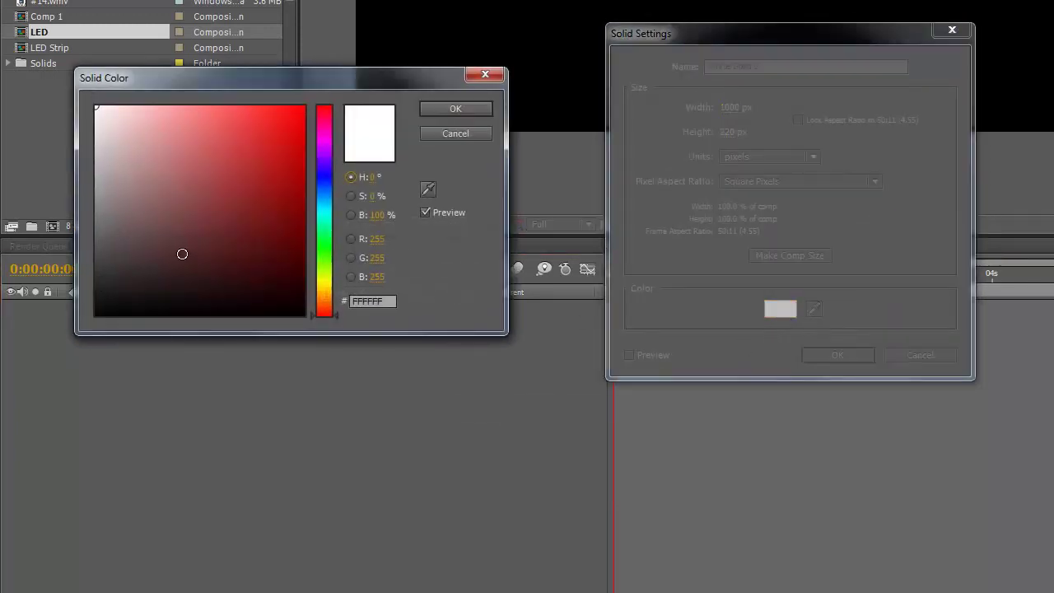
drag(181, 252, 70, 253)
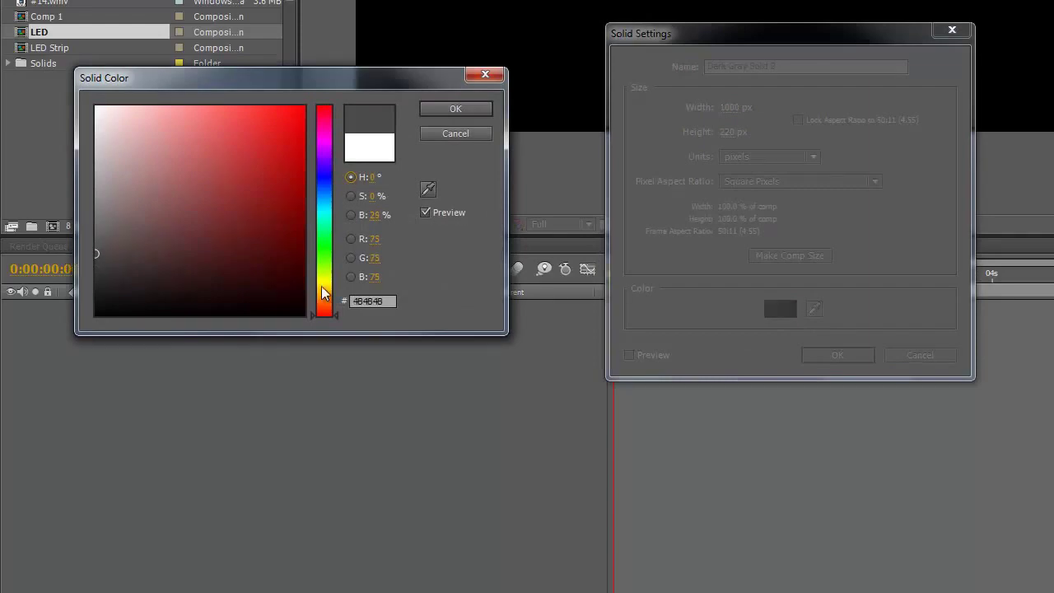
click(453, 107)
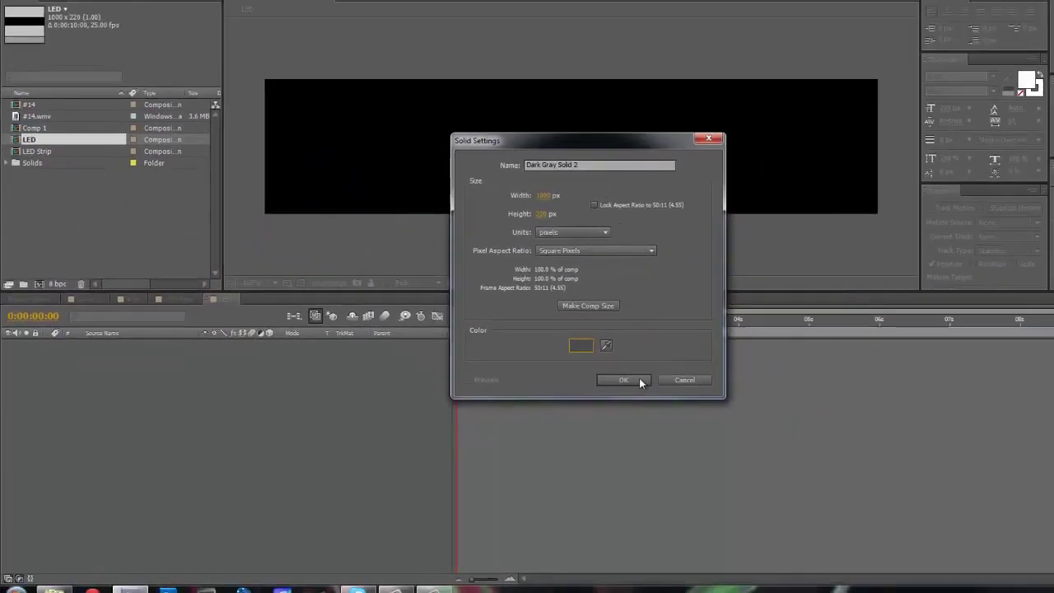
click(837, 355)
Apply the CC Ball Action effect to the dark gray solid and set its Ball Size to 50
click(992, 208)
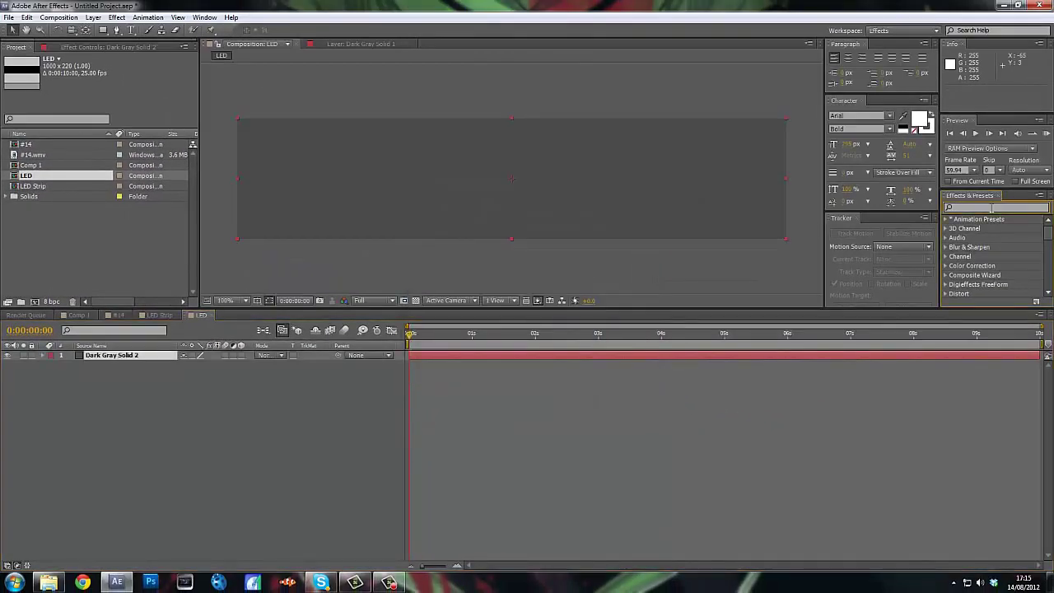
text(cc bal)
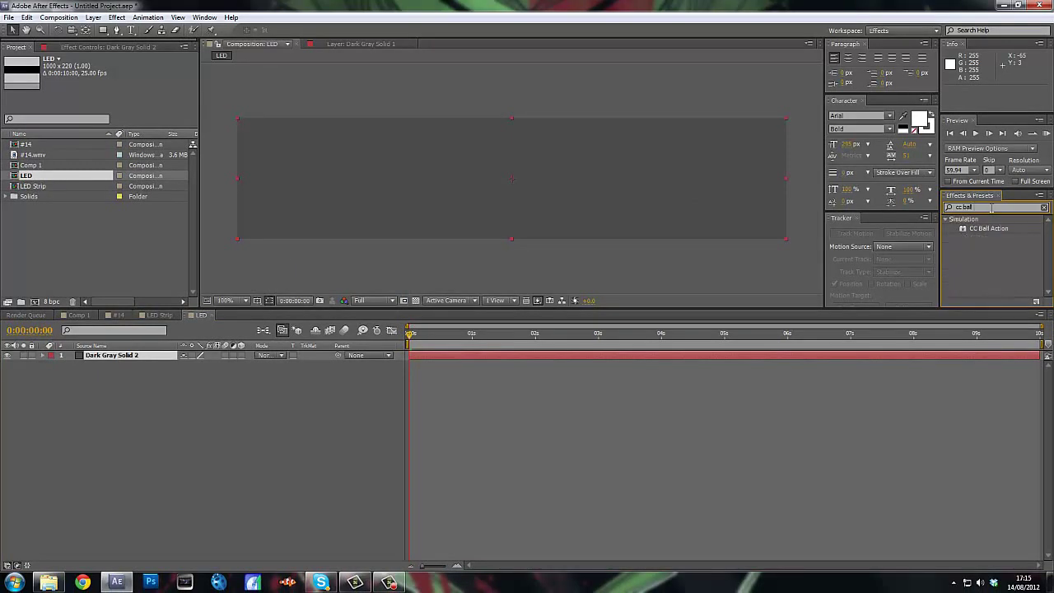
text(l)
drag(992, 230, 144, 356)
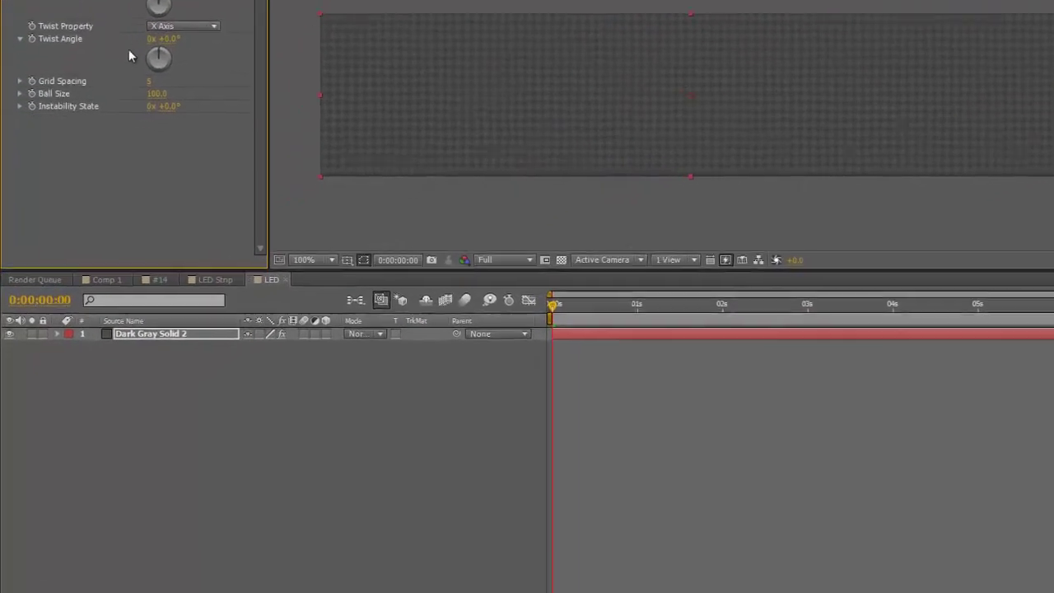
click(157, 93)
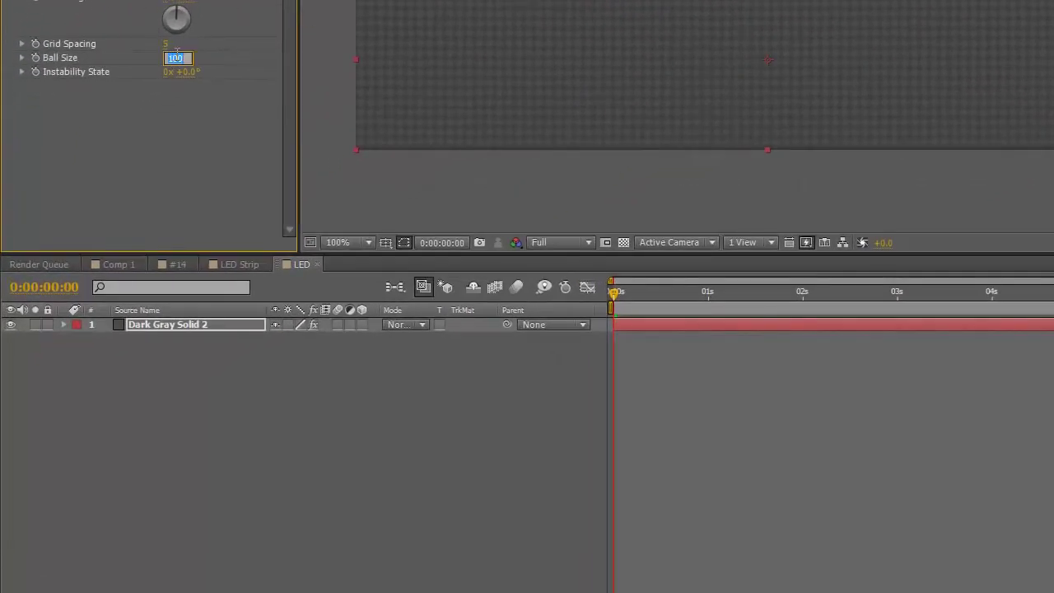
text(50)
key(Return)
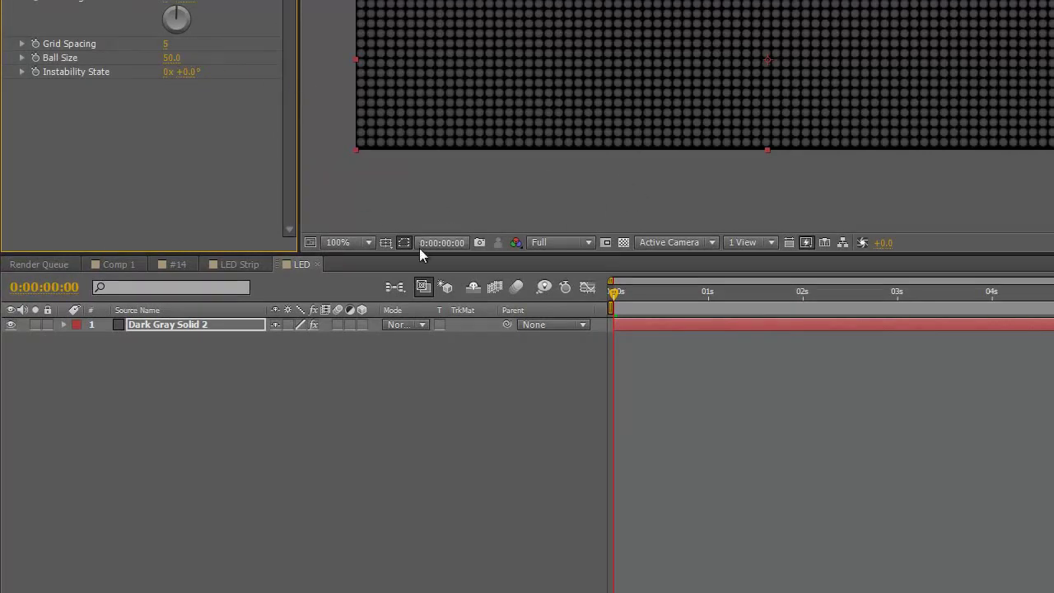
Add a white solid layer with colour FFFFFF at 1000 x 220 px above the dark gray solid
click(181, 329)
right_click(177, 368)
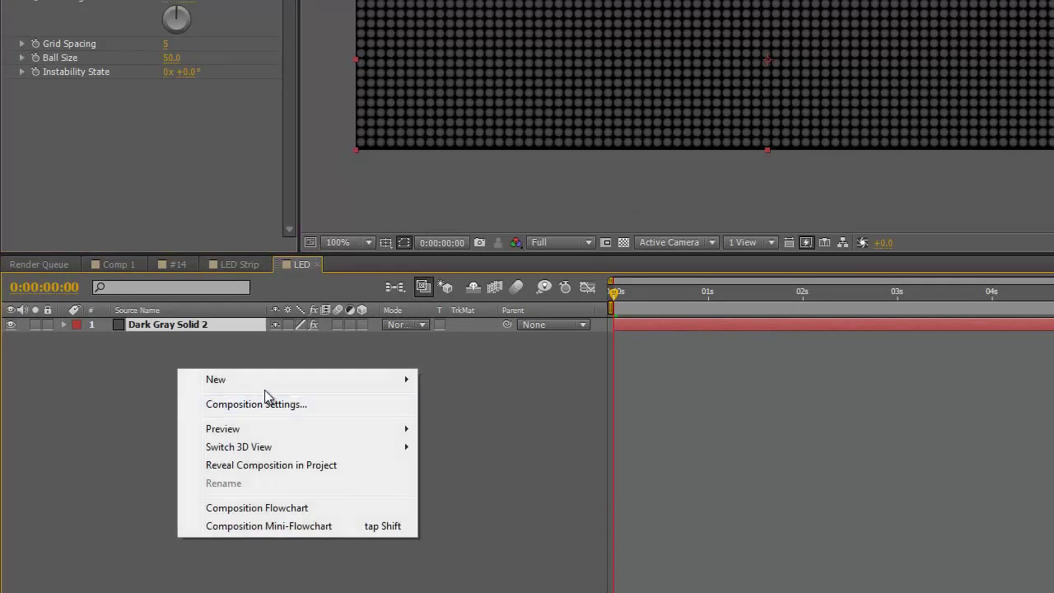
mouse_move(352, 380)
click(459, 421)
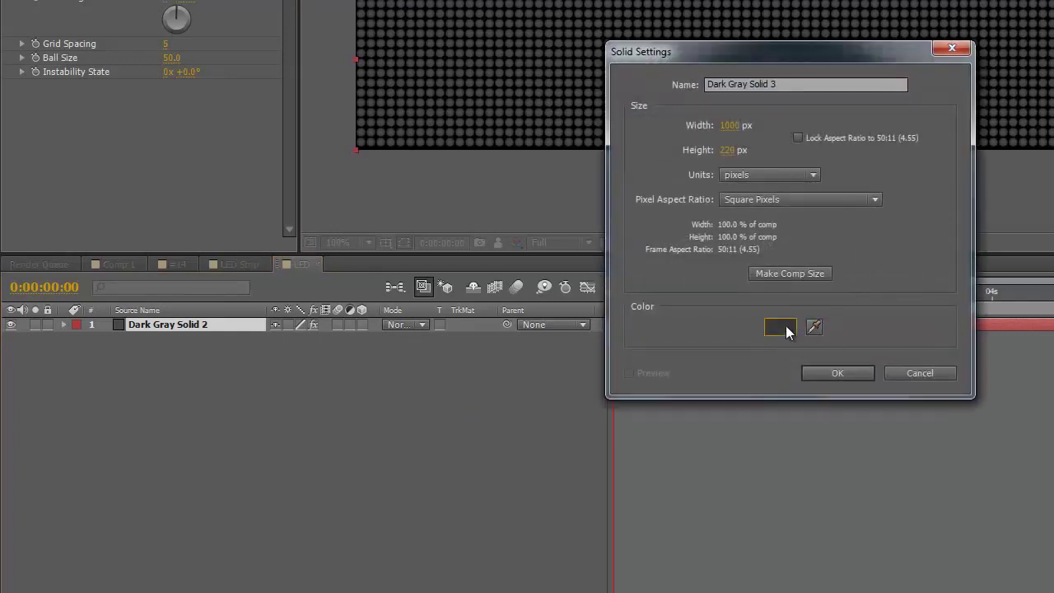
click(779, 327)
drag(164, 186, 31, 78)
click(473, 129)
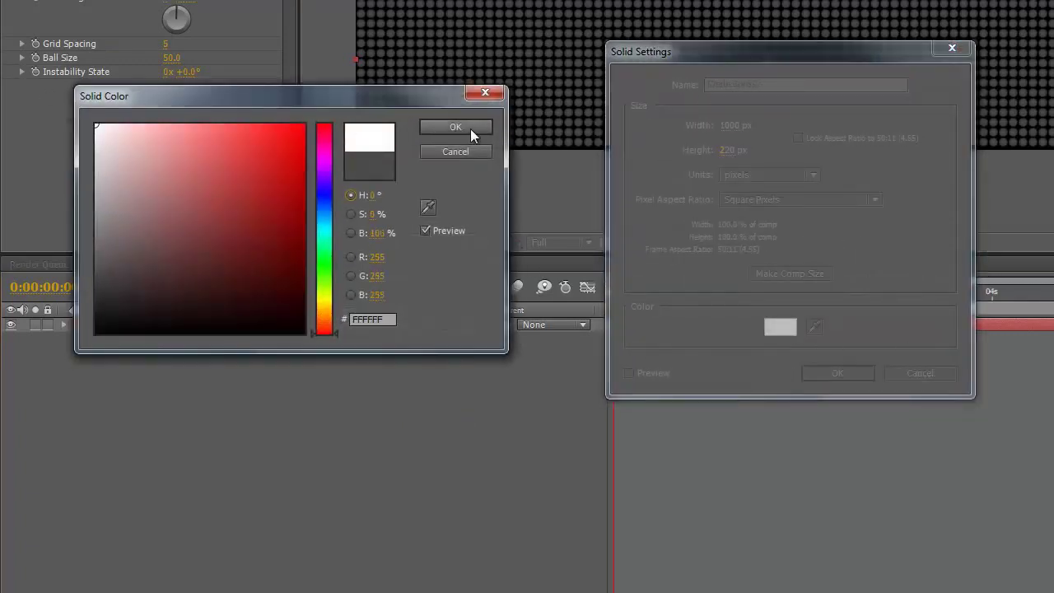
click(837, 373)
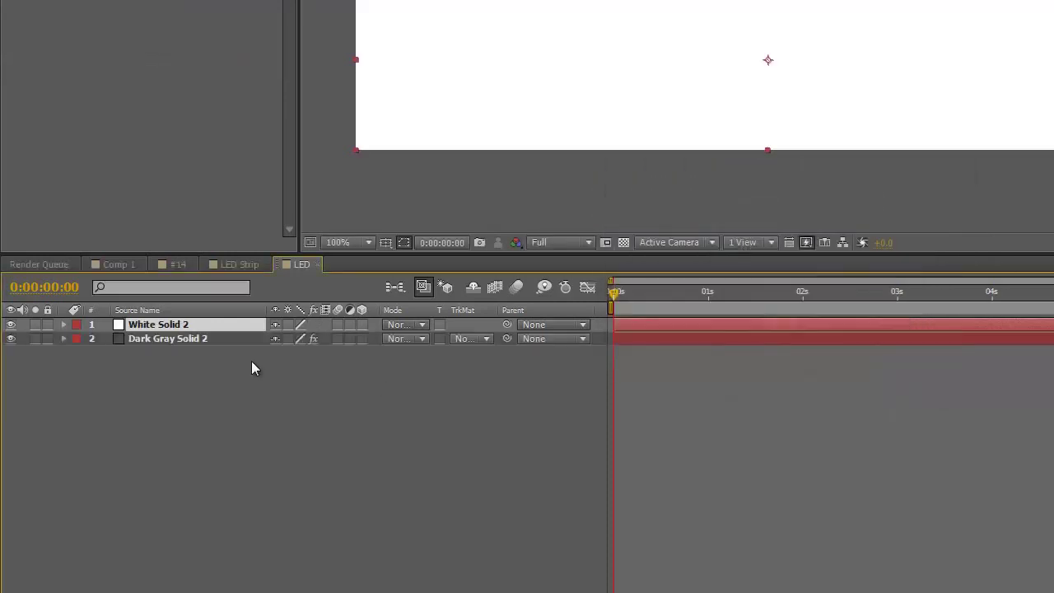
Copy the CC Ball Action effect from the dark gray solid onto the white solid and set the copy's Ball Size to 20
click(64, 338)
click(79, 353)
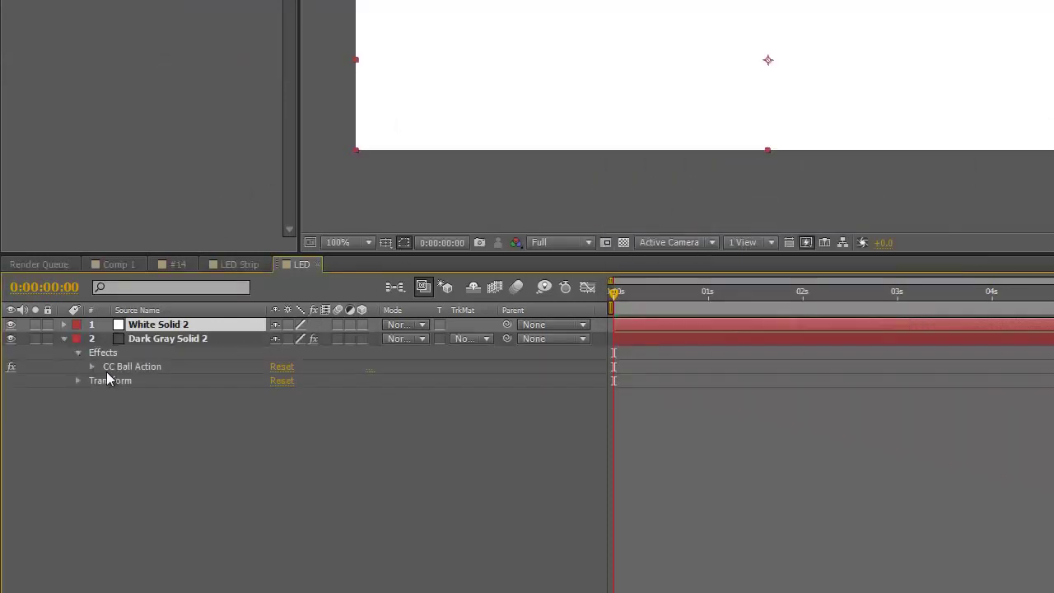
click(115, 368)
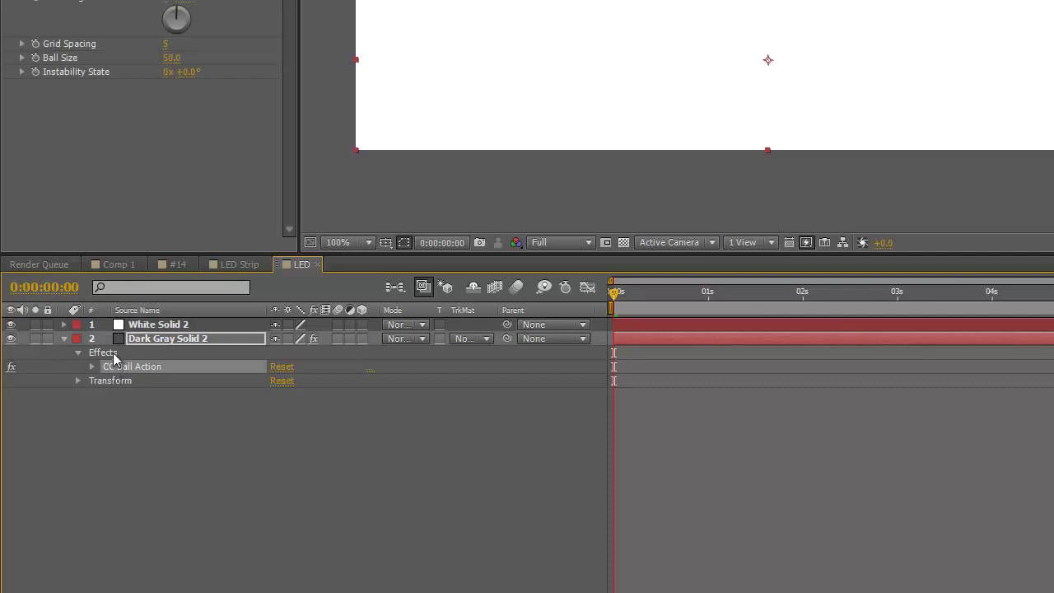
click(140, 328)
key(ctrl+v)
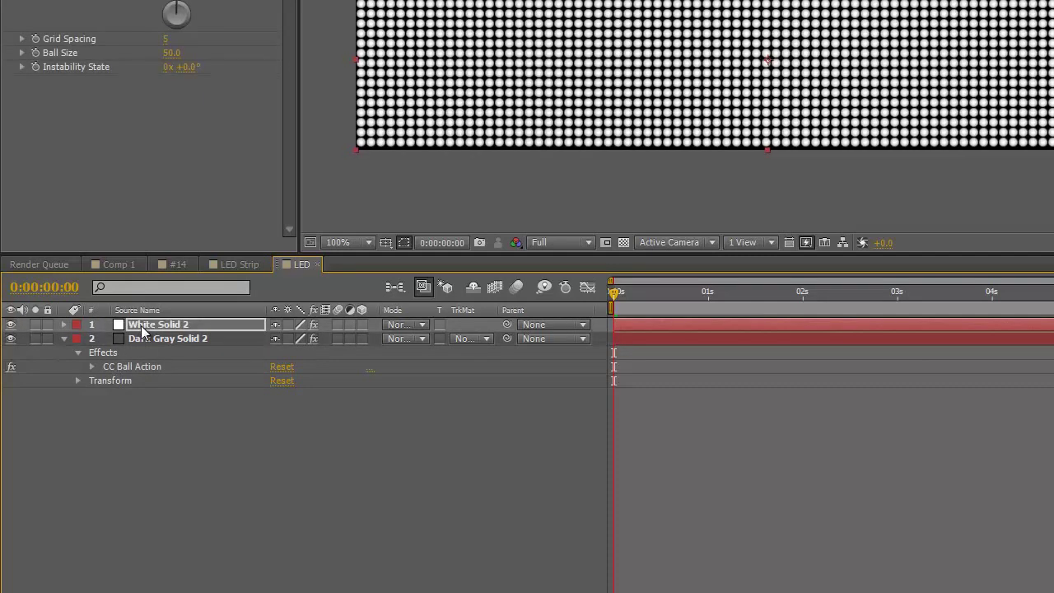
click(172, 53)
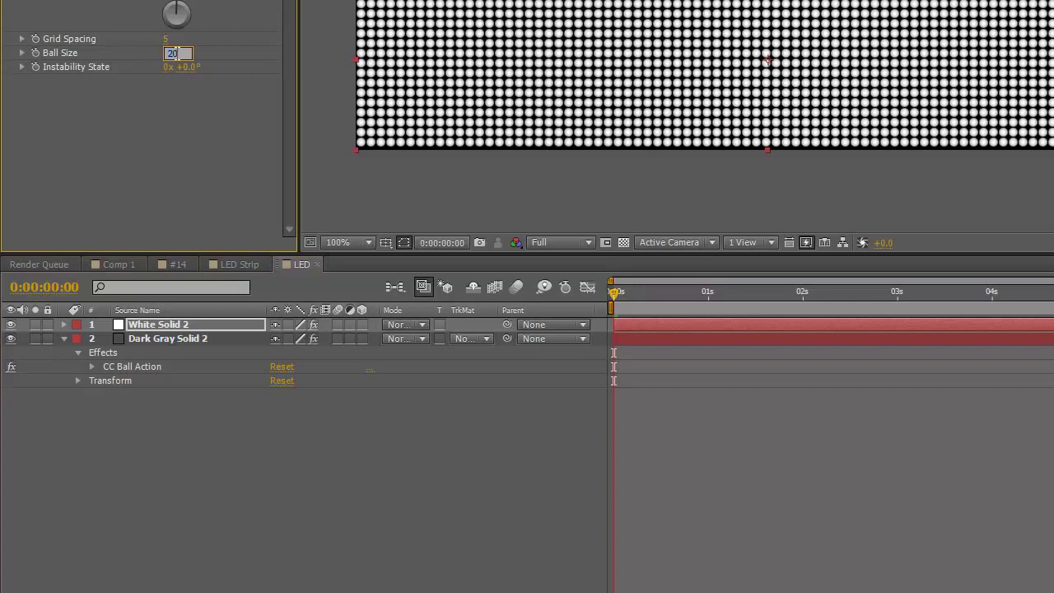
key(Return)
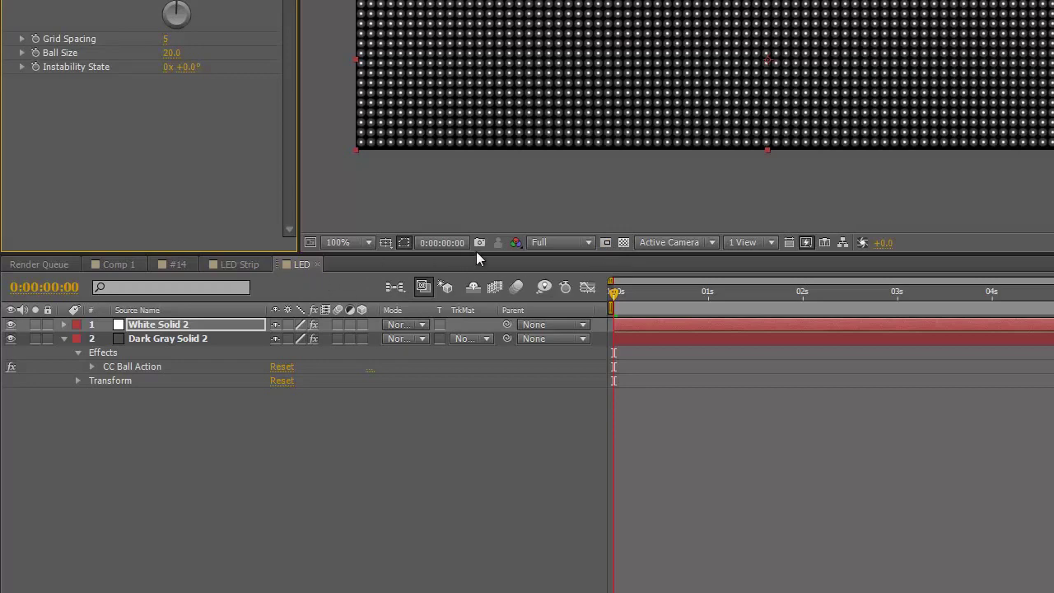
Nudge the white solid slightly left and up to about 498.5, 108.8 so its dots sit off-centre on the gray balls as highlights
drag(475, 251, 476, 279)
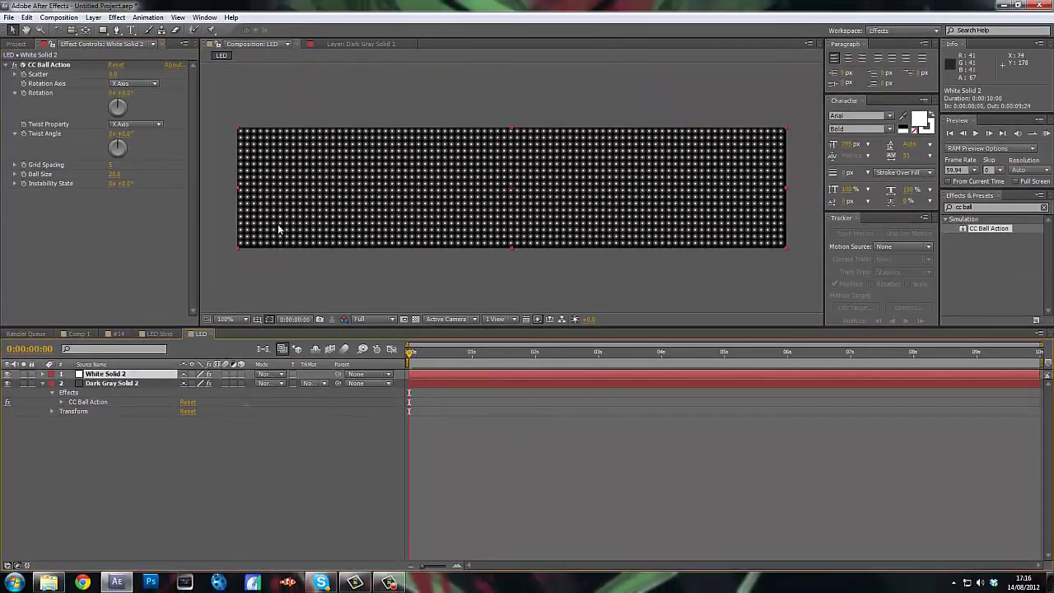
scroll(278, 224, up, 2)
scroll(330, 221, up, 2)
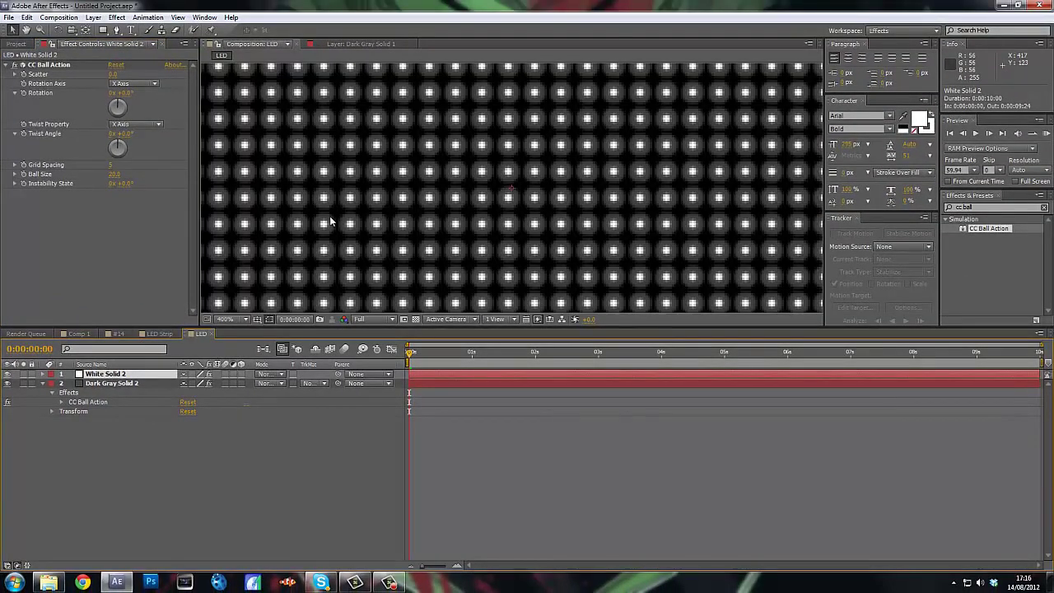
key(Left)
key(Left)
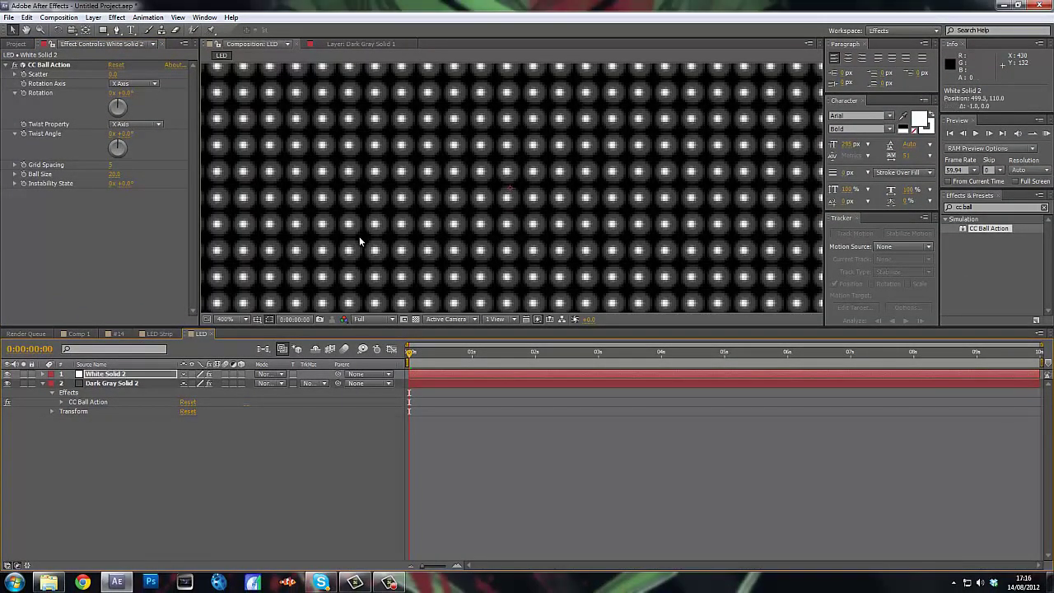
key(Left)
key(Up)
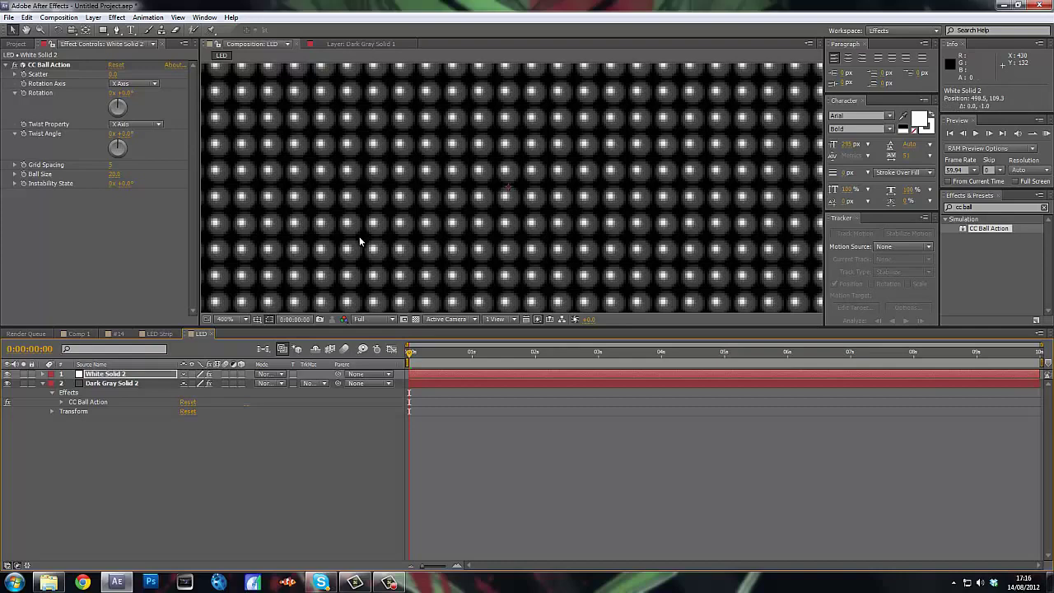
key(Up)
key(Up)
key(Right)
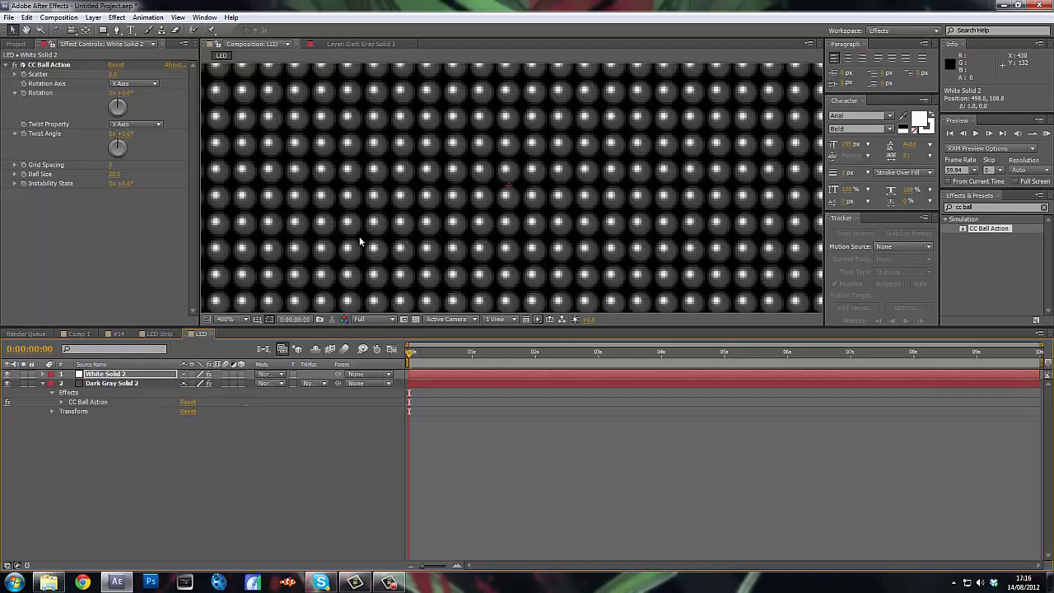
scroll(314, 256, down, 2)
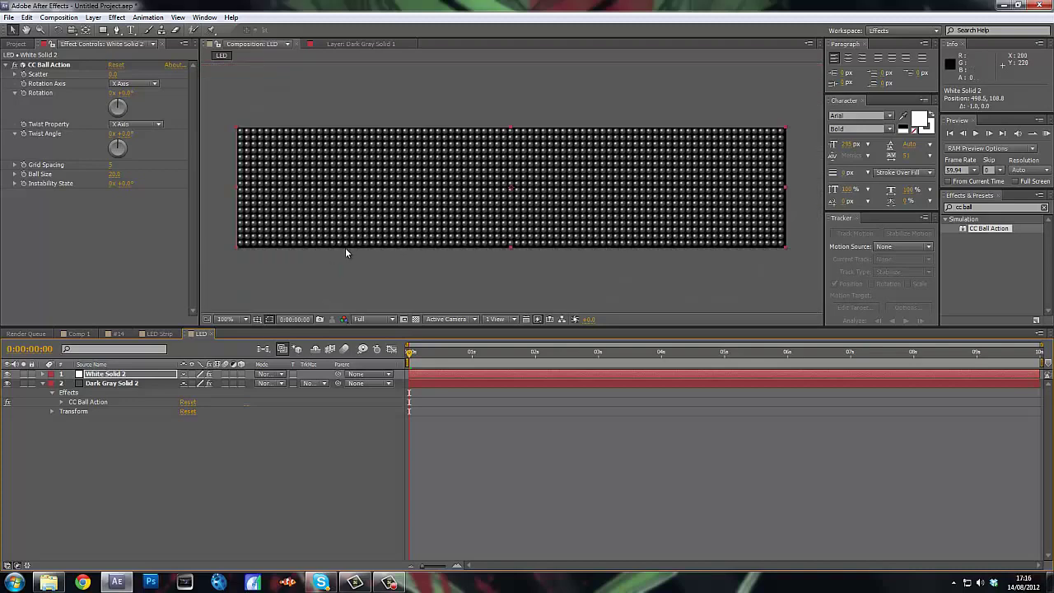
scroll(345, 247, up, 1)
scroll(279, 284, down, 1)
Set the white solid's blending mode to Overlay
right_click(117, 375)
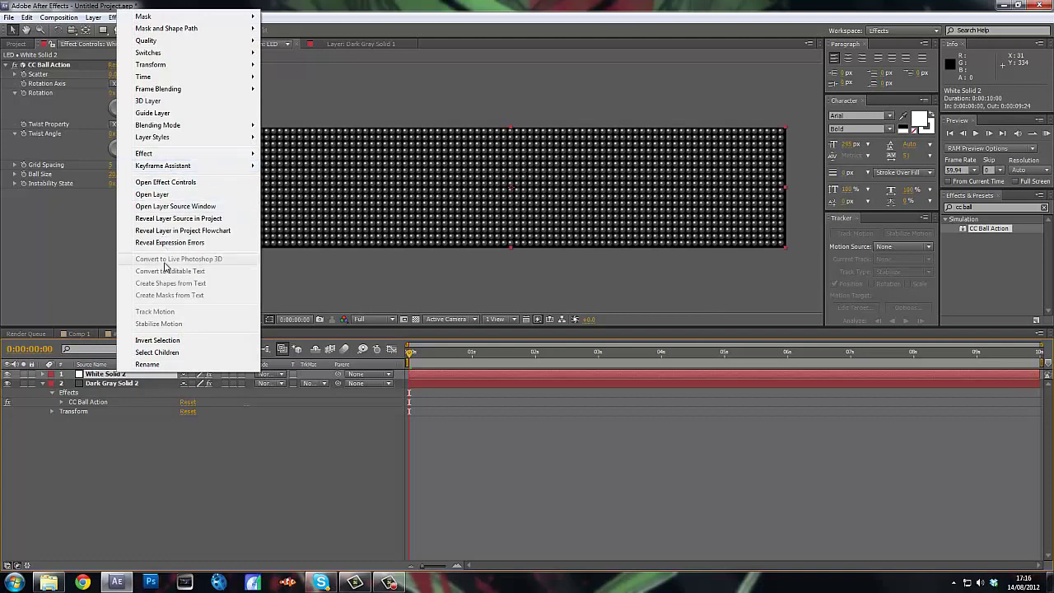
mouse_move(229, 125)
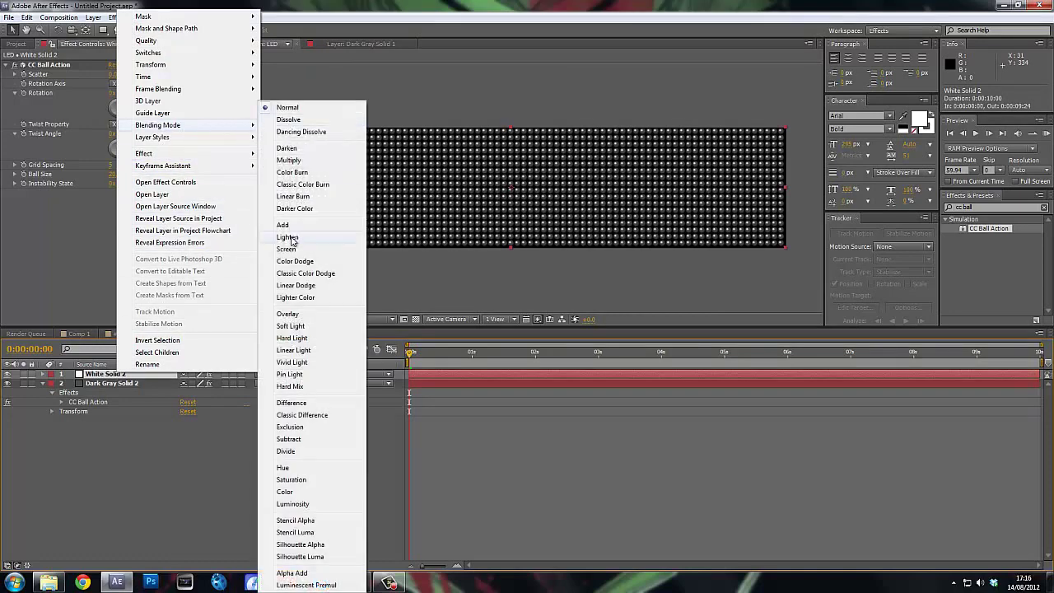
click(298, 314)
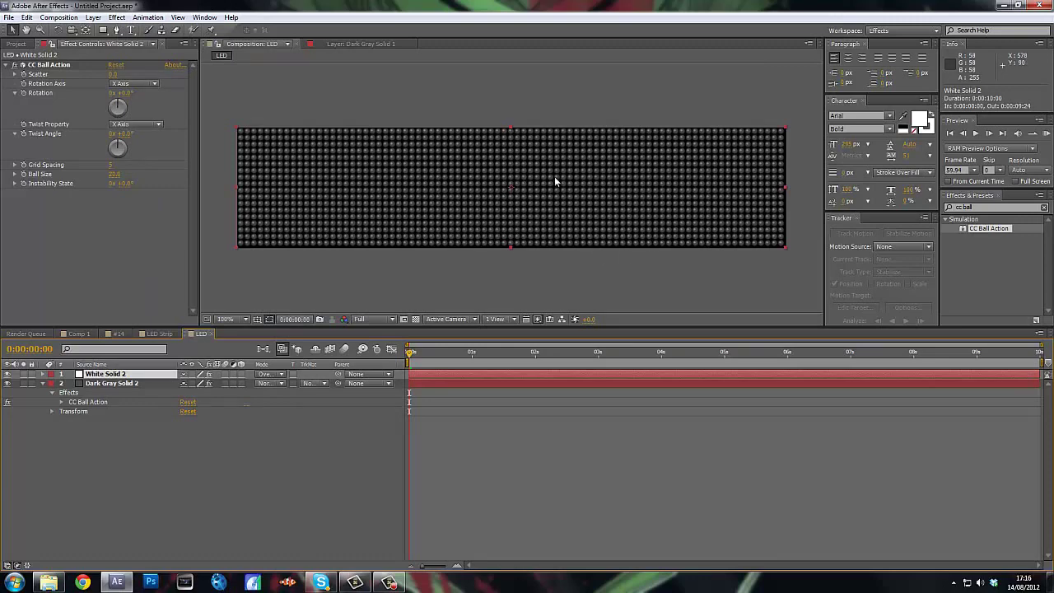
Add a text layer reading KITEEN in white Arial Bold above the solids
click(117, 17)
mouse_move(97, 22)
mouse_move(179, 35)
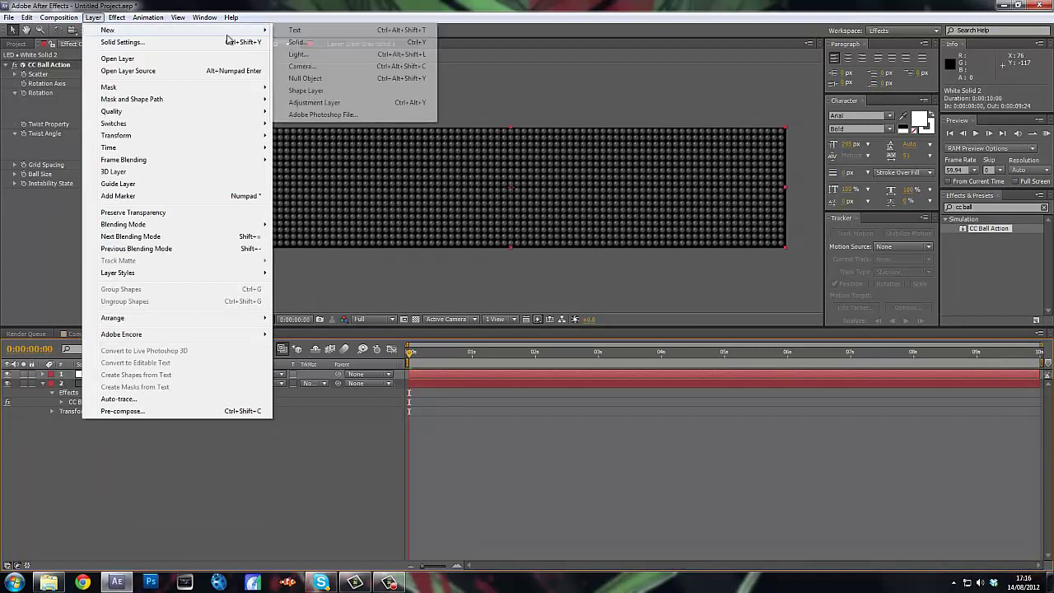
click(290, 31)
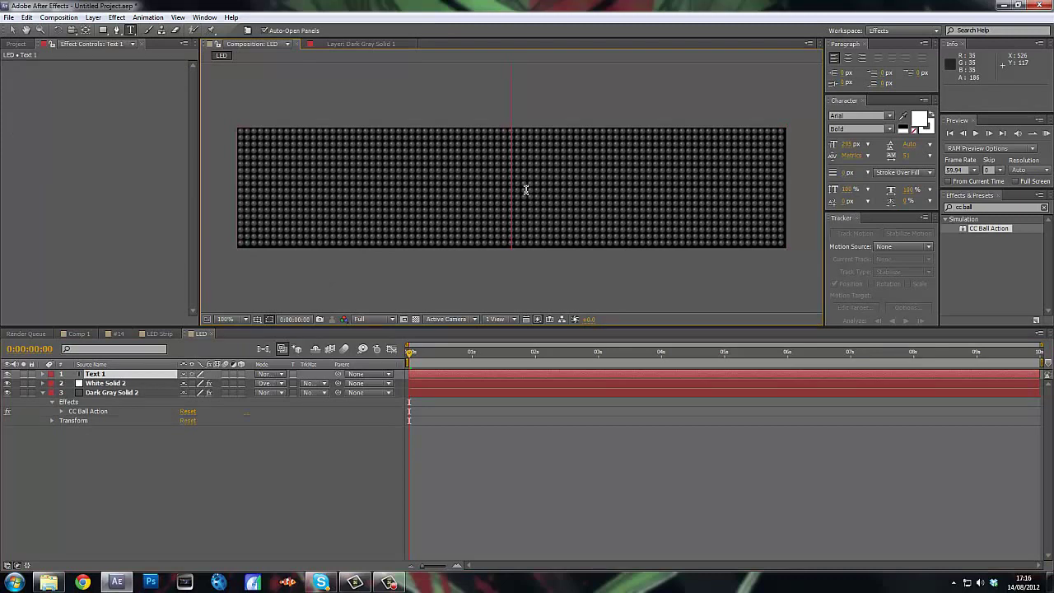
text(KIT)
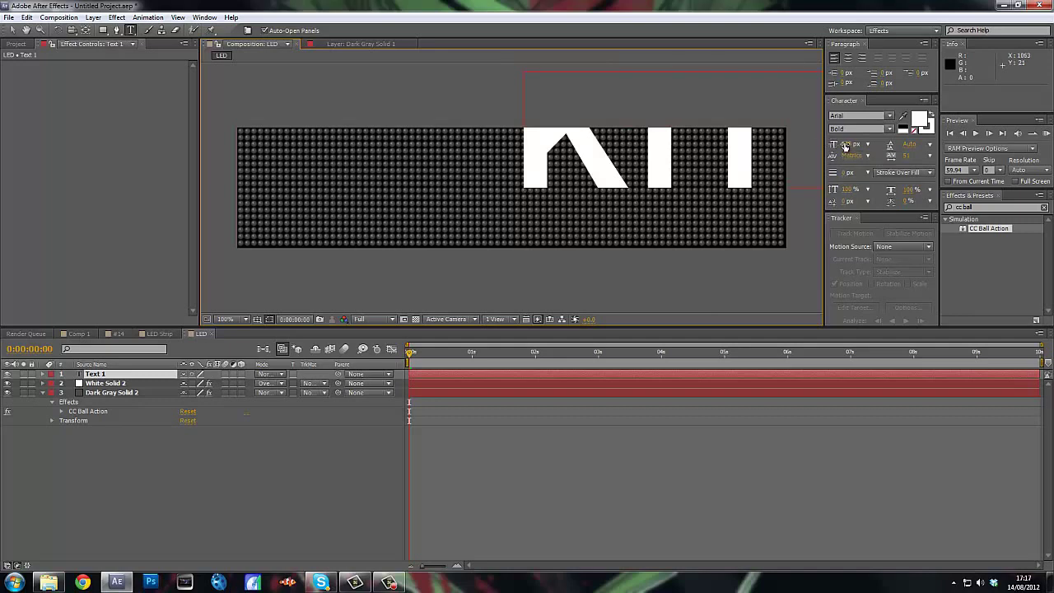
click(128, 377)
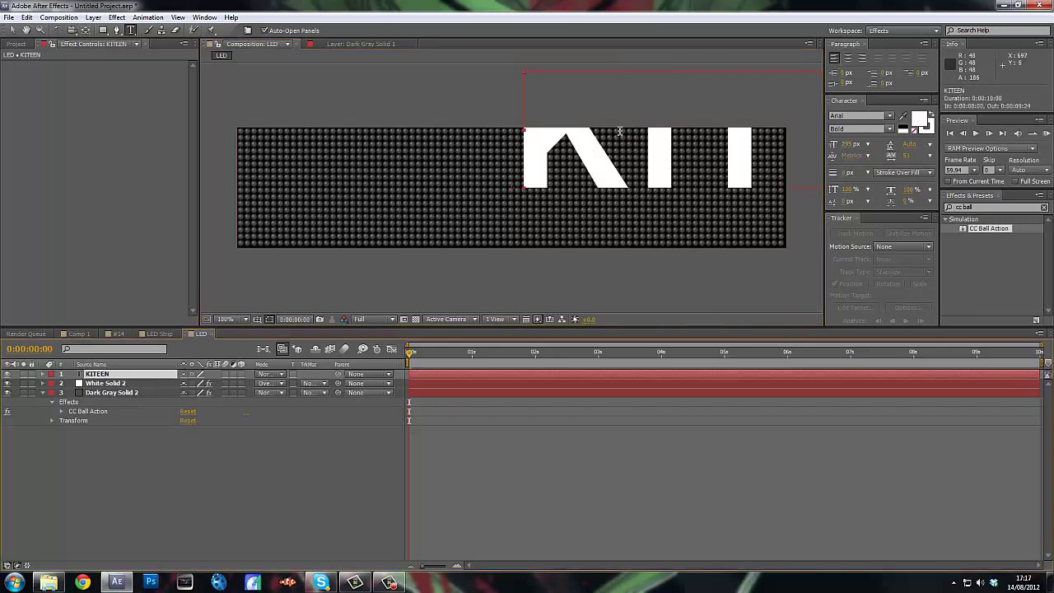
Nudge the text layer down and left to about 471, 215 so its letters fit the height of the LED board
drag(619, 130, 620, 132)
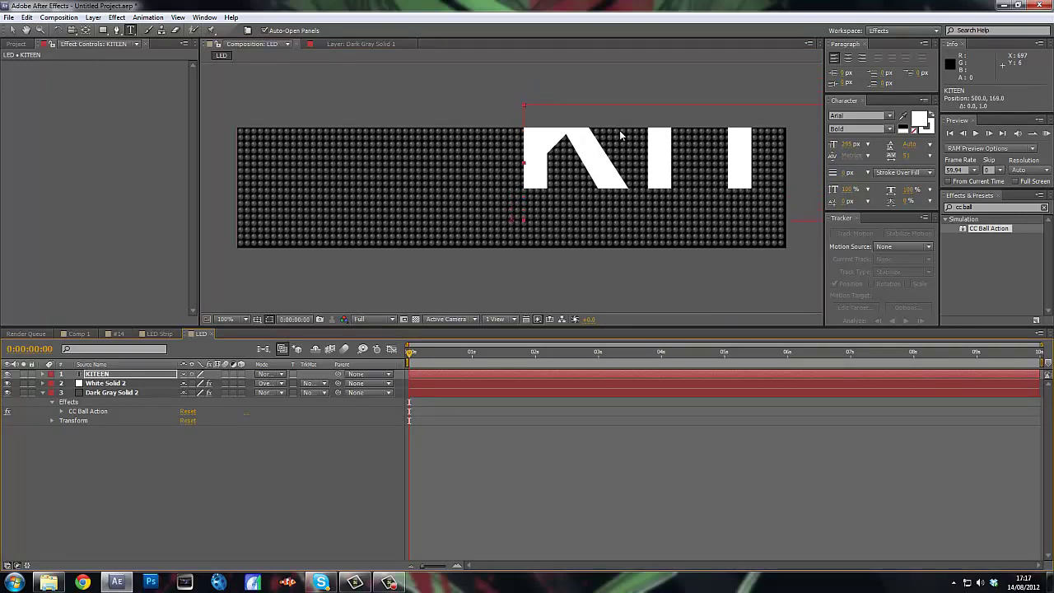
drag(621, 135, 621, 131)
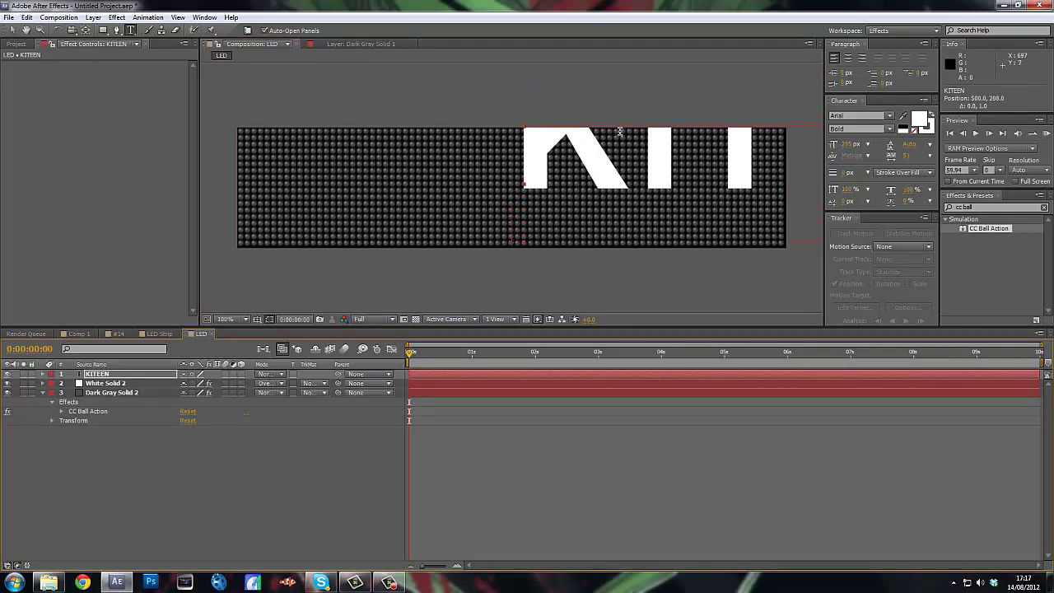
key(Down)
key(Down)
key(Down)
key(Left)
key(Left)
key(Left)
key(Left)
key(Down)
key(Down)
key(Down)
key(Down)
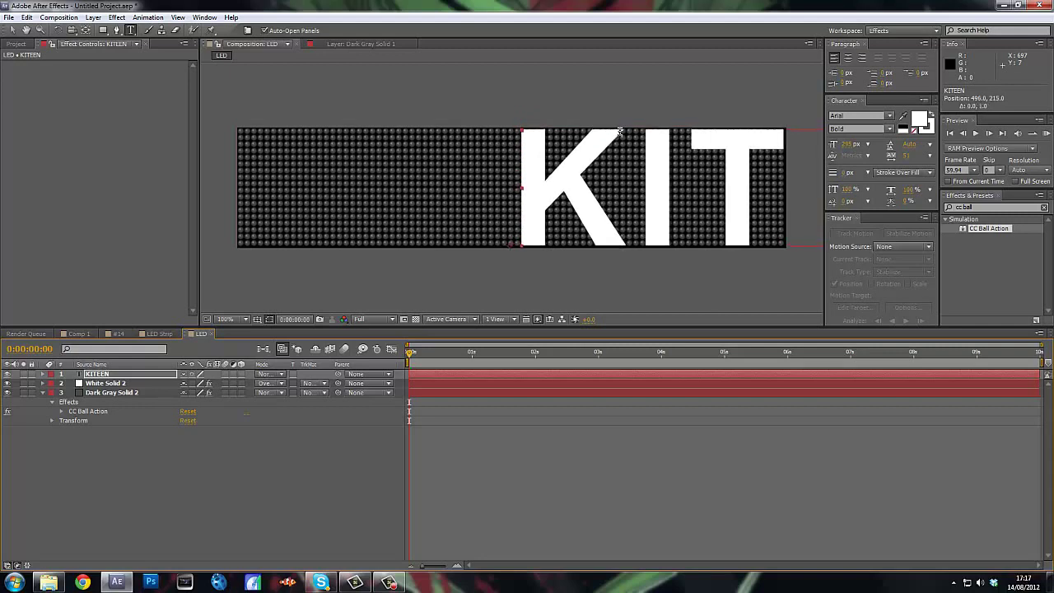
drag(619, 132, 621, 133)
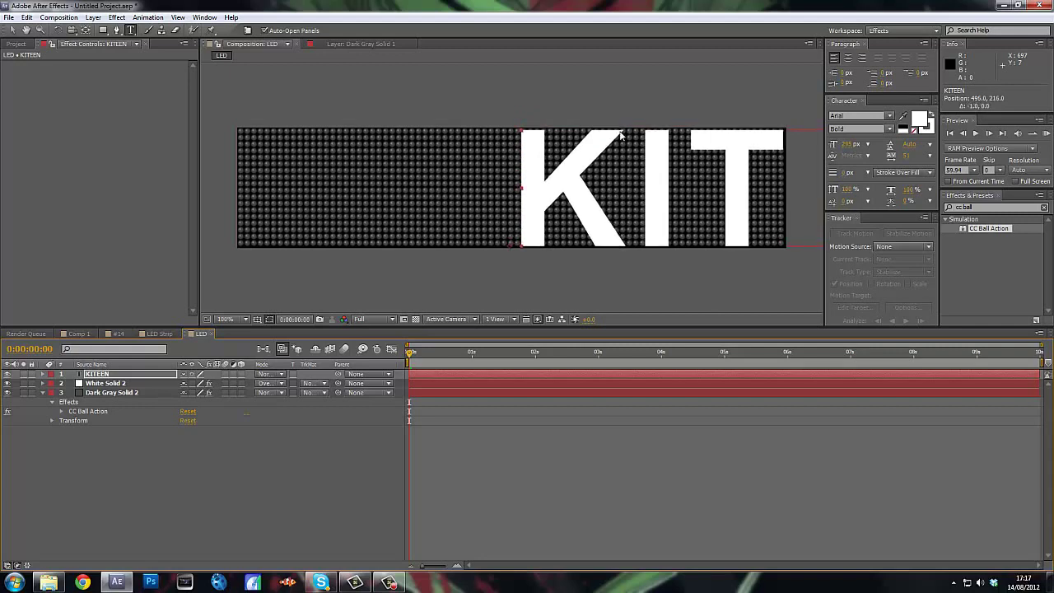
key(Up)
key(Up)
key(Down)
key(Left)
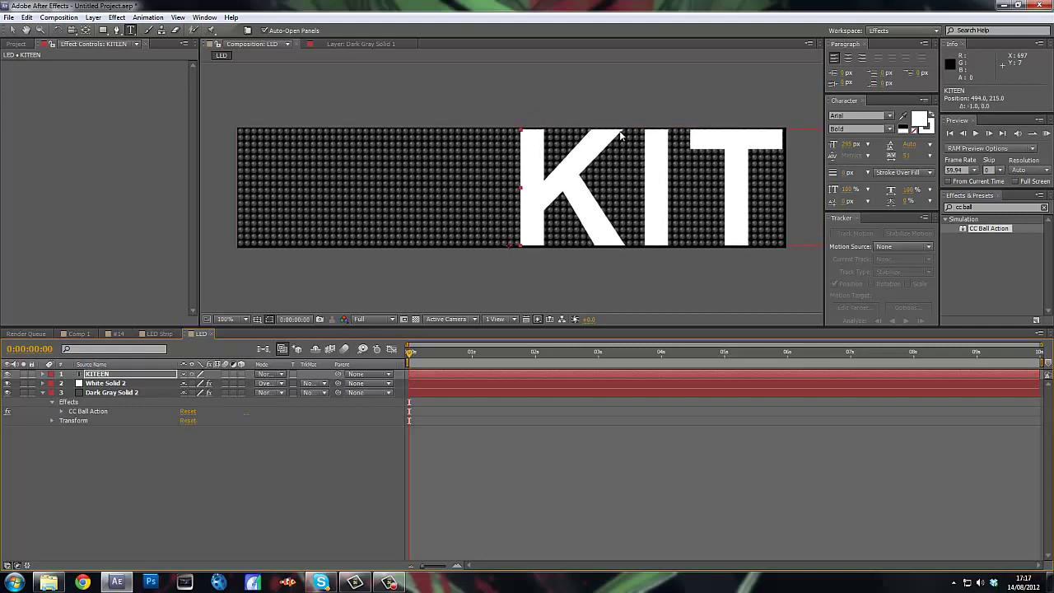
key(shift+Left)
key(shift+Left)
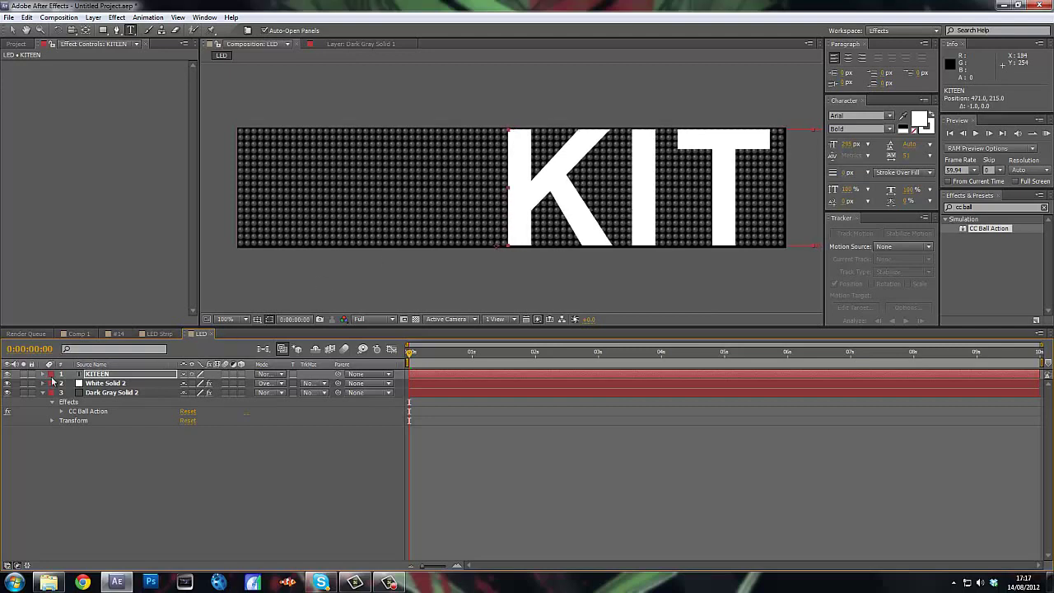
Set the text layer's position to -14, 215 so the first letter starts at the left edge of the LED board
click(100, 371)
key(p)
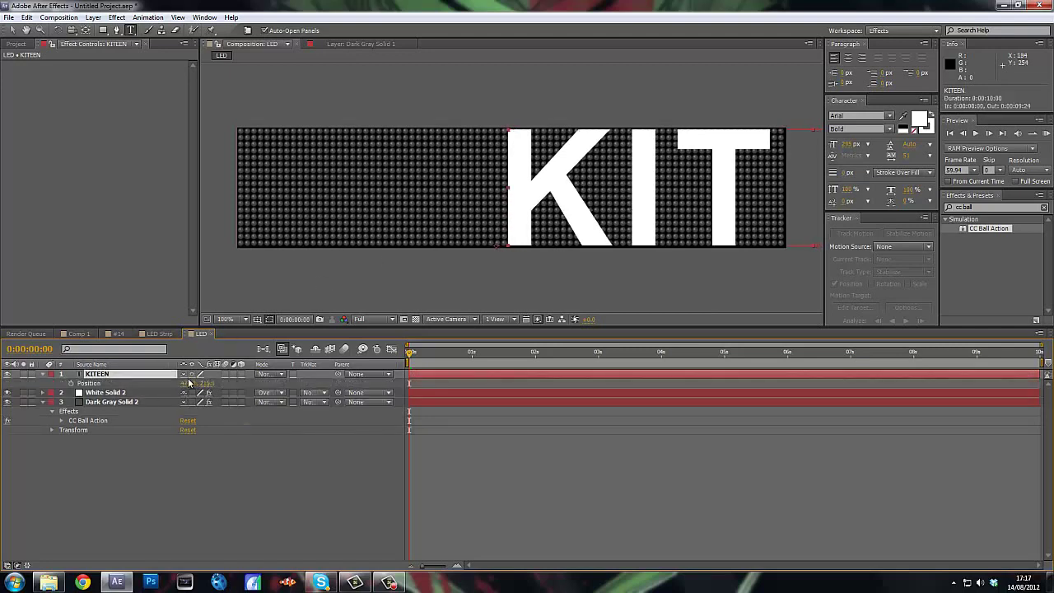
drag(188, 383, 119, 383)
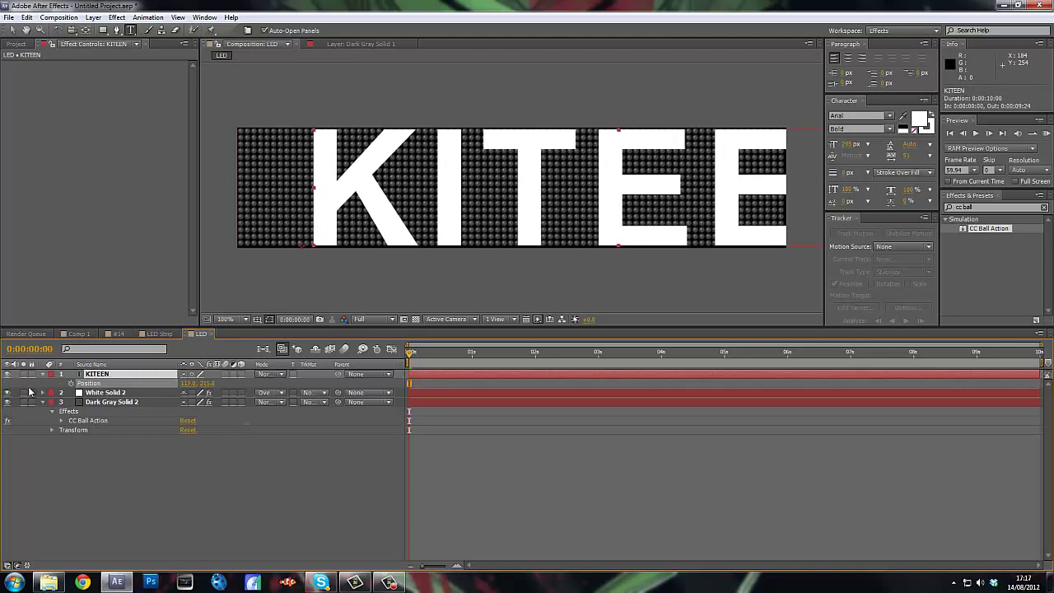
drag(189, 383, 161, 382)
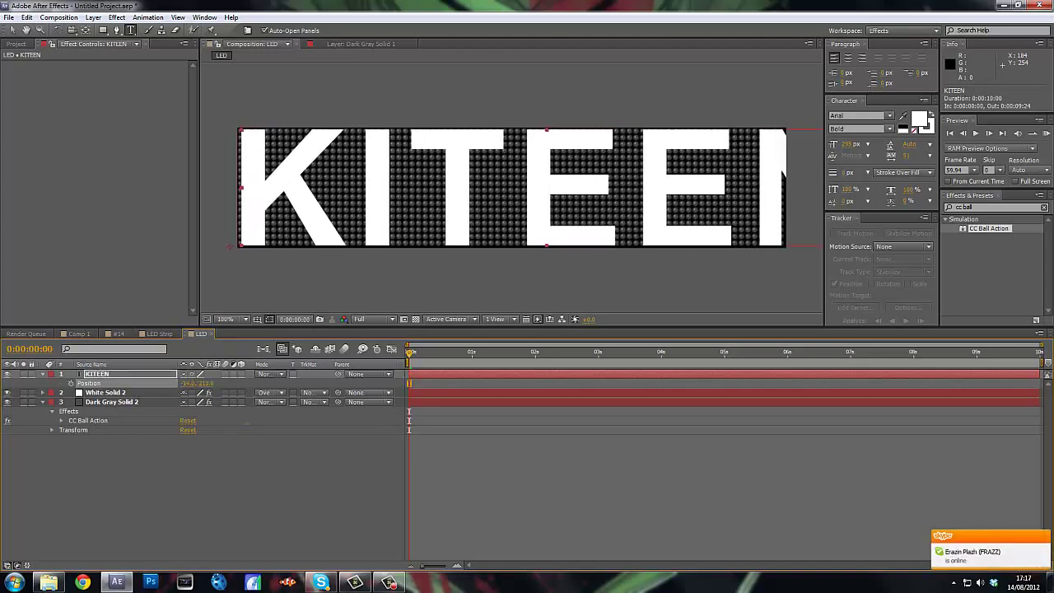
Correct the text layer's spelling to KITTEN
double_click(100, 377)
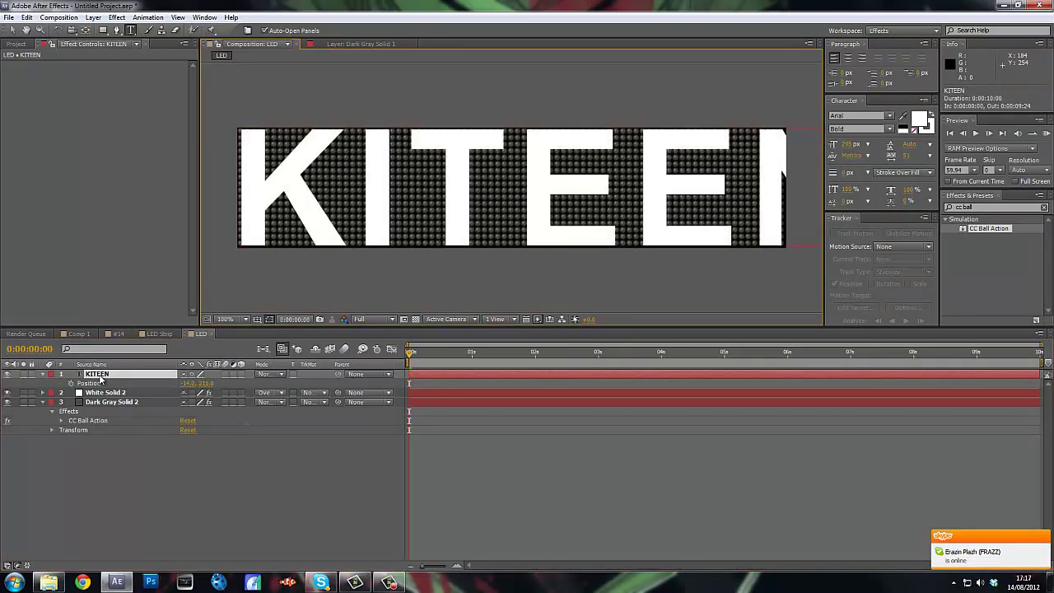
key(BackSpace)
key(BackSpace)
key(BackSpace)
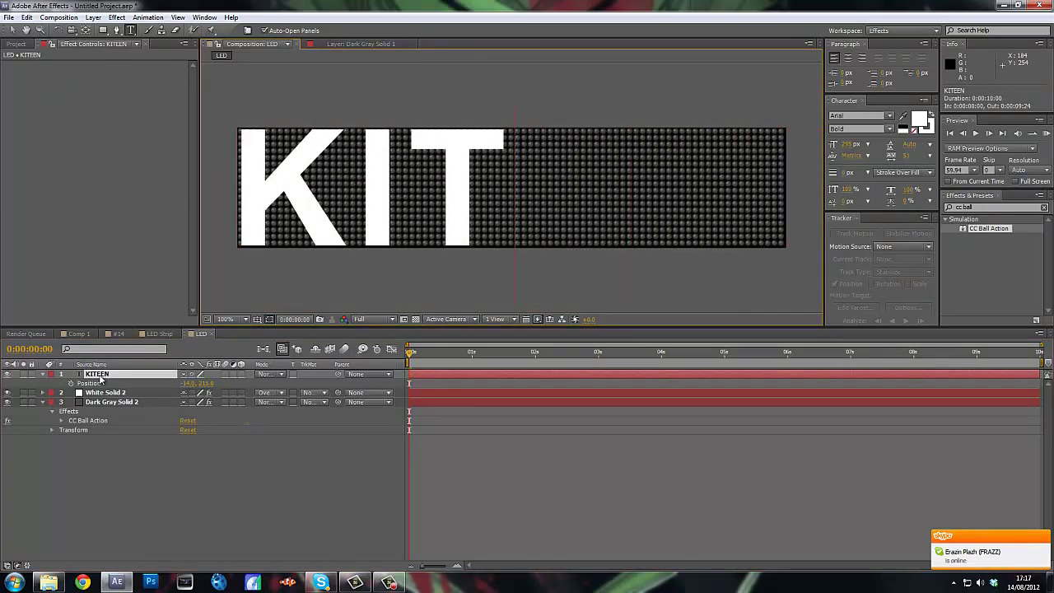
text(TEN)
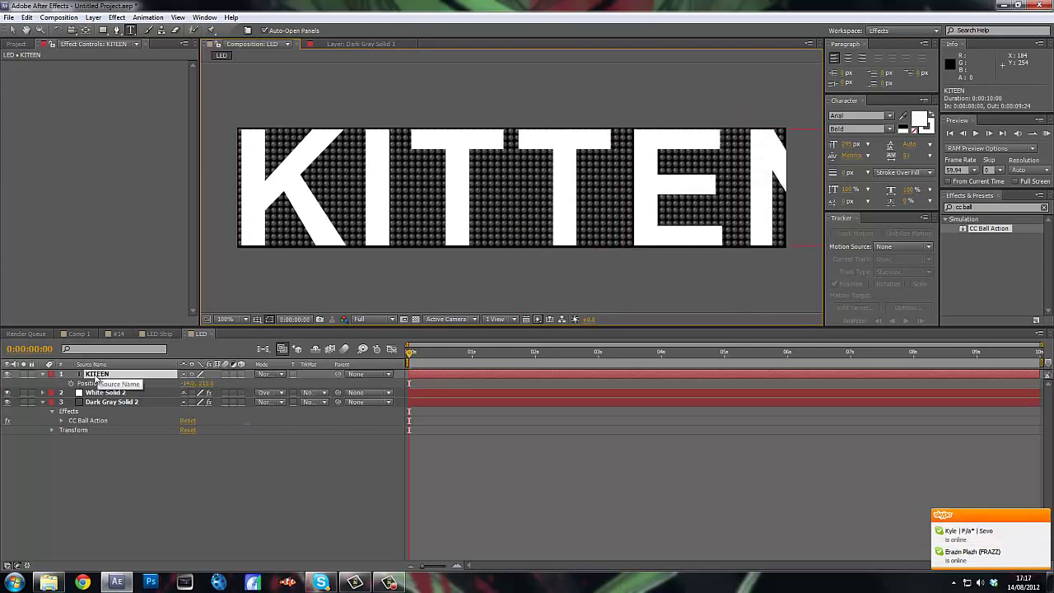
click(99, 376)
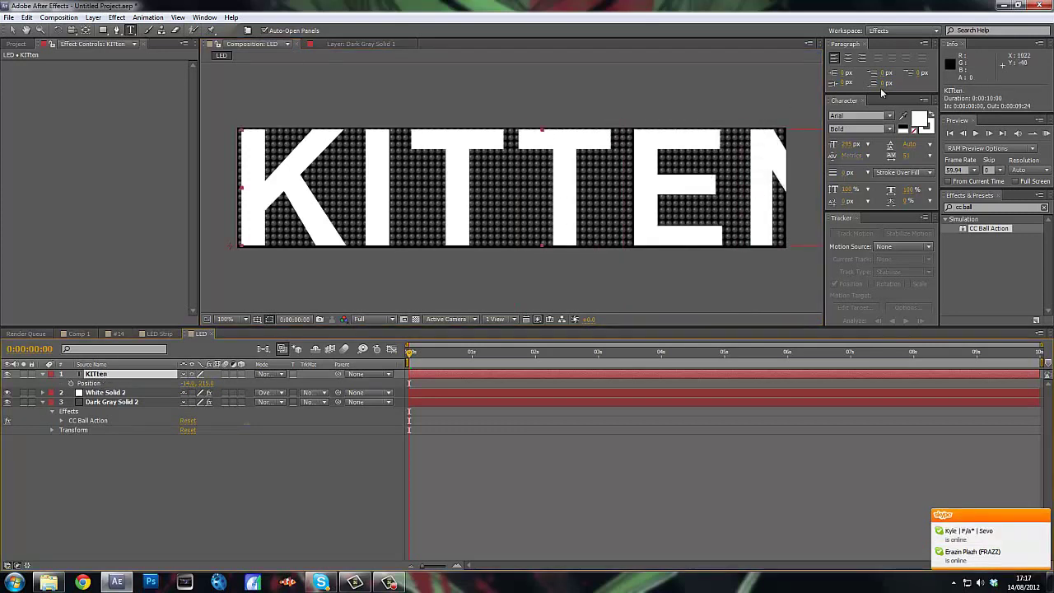
Change the text's fill colour to bright blue 1573FF
click(920, 120)
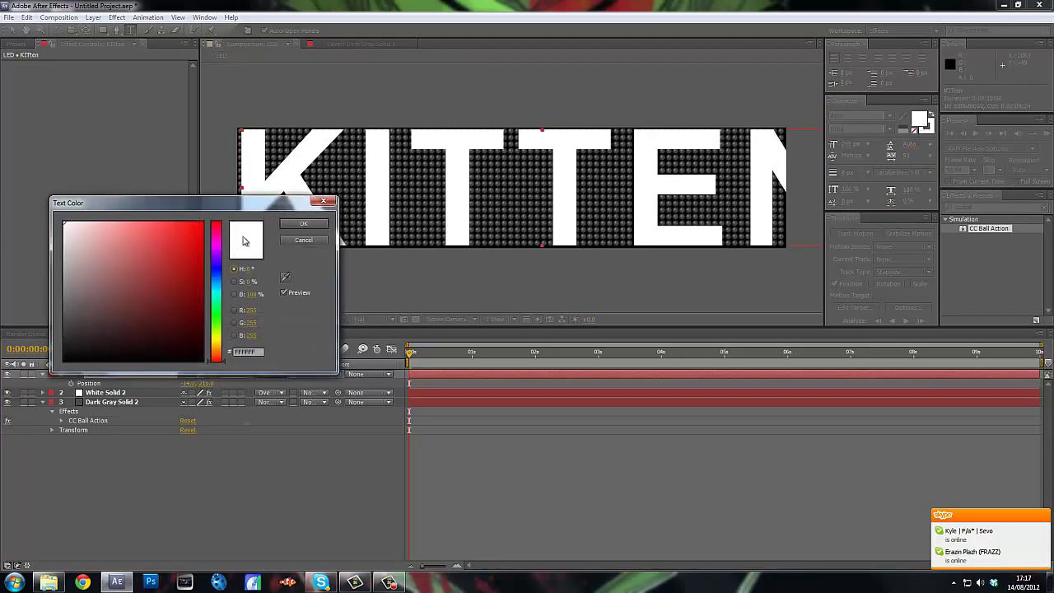
drag(216, 256, 215, 273)
drag(164, 248, 126, 225)
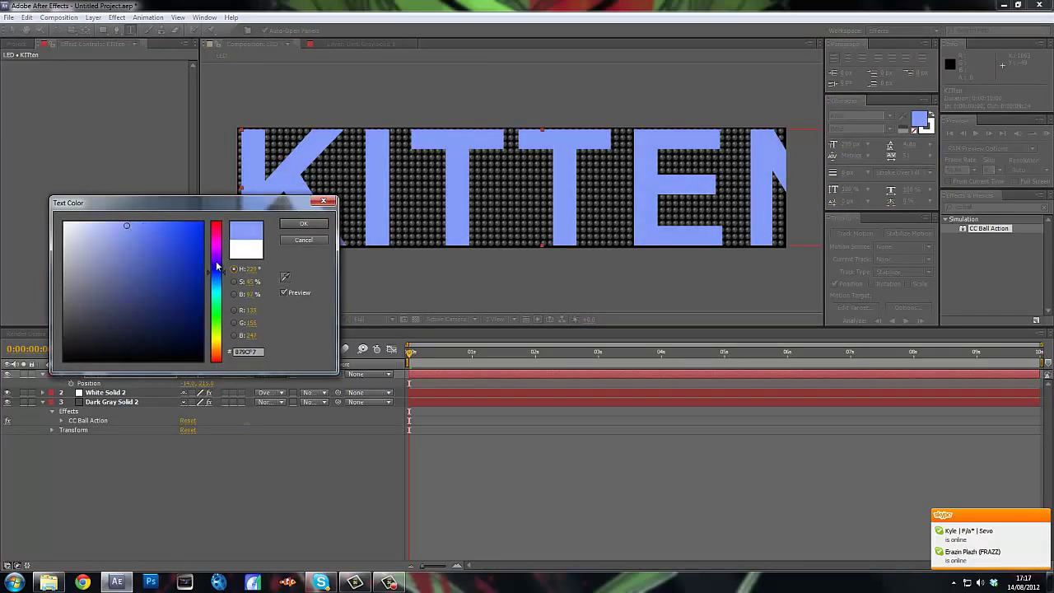
drag(218, 265, 219, 281)
drag(153, 235, 187, 223)
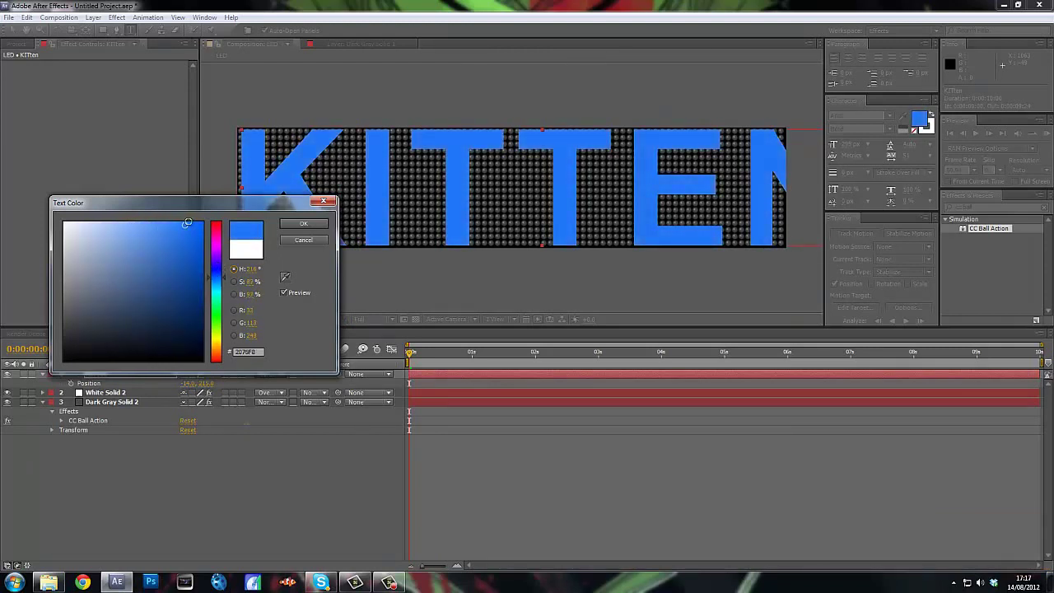
click(302, 225)
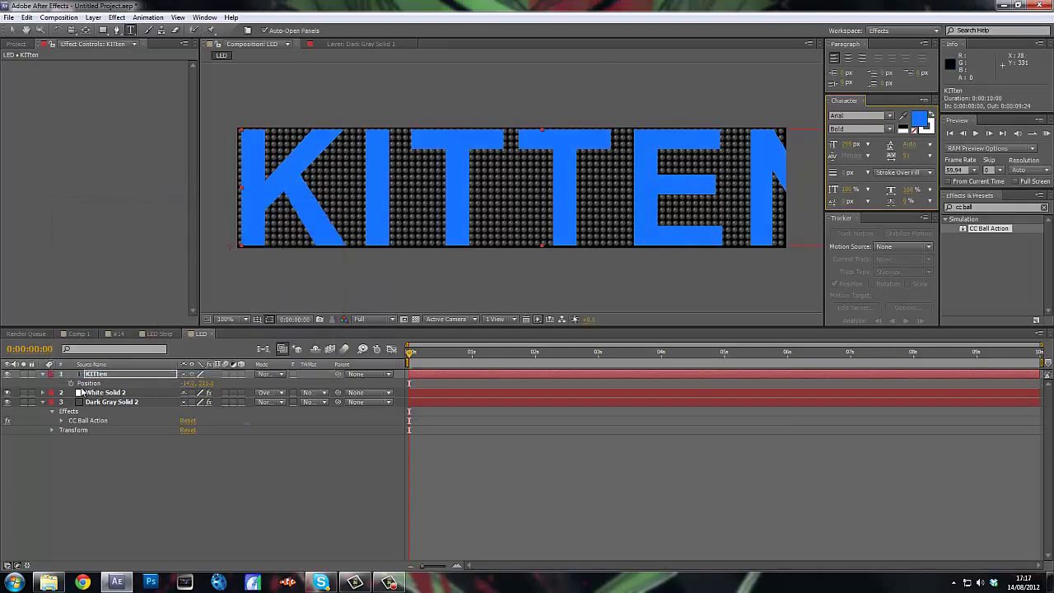
Paste the copied CC Ball Action effect onto the blue KITTEN text layer
click(105, 375)
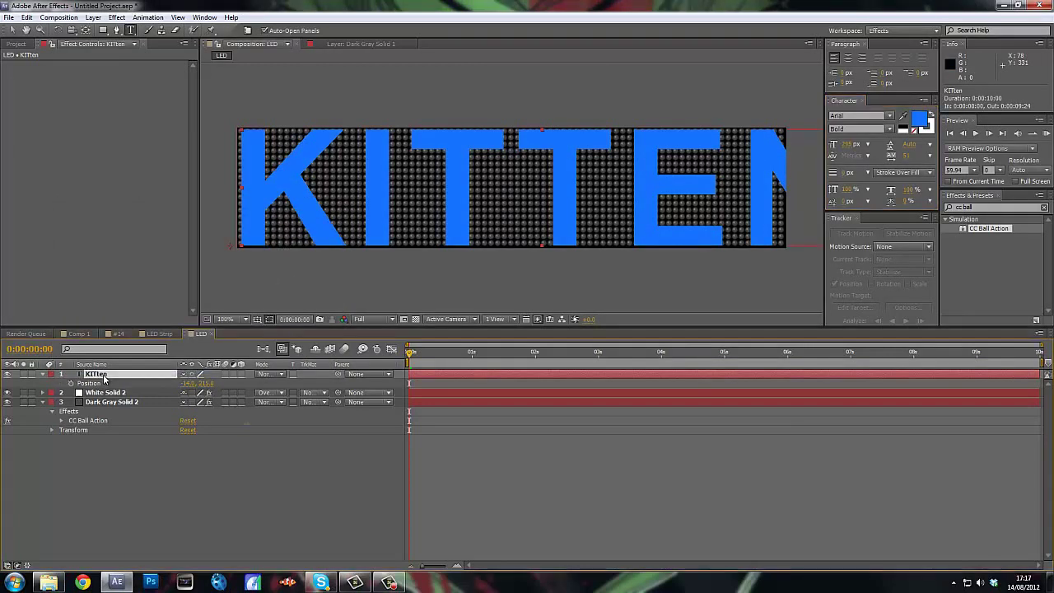
key(ctrl+v)
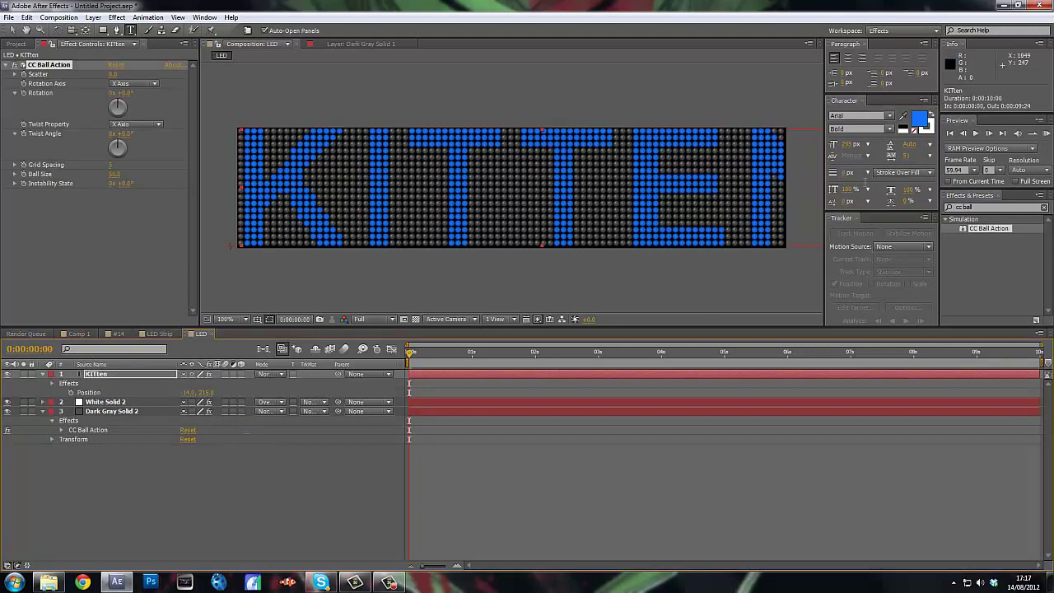
mouse_move(845, 178)
mouse_down()
mouse_move(863, 176)
mouse_move(821, 174)
mouse_move(854, 173)
mouse_move(837, 177)
mouse_up()
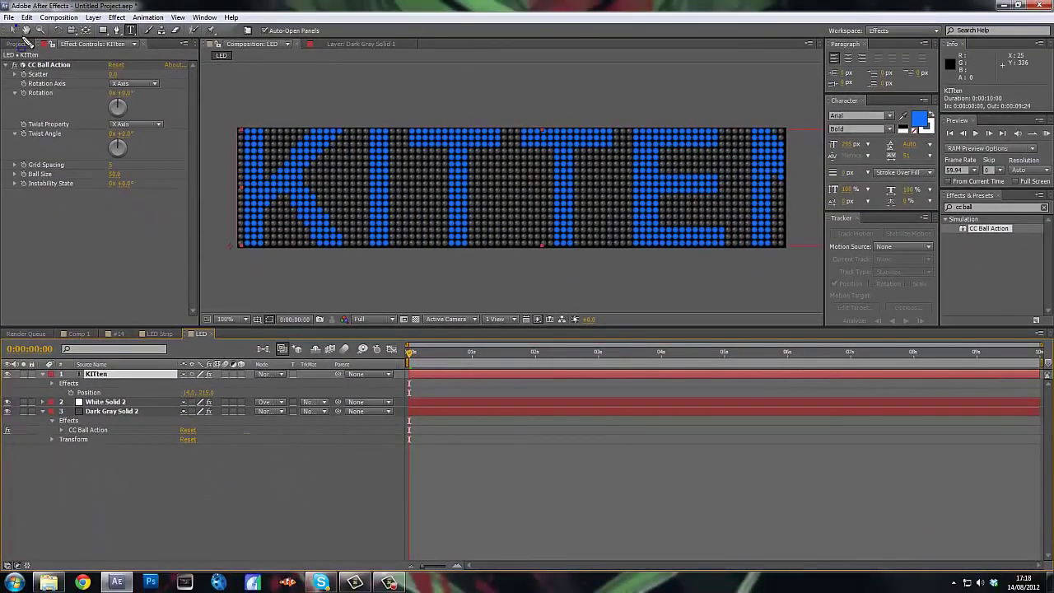
drag(306, 252, 563, 240)
drag(602, 270, 560, 94)
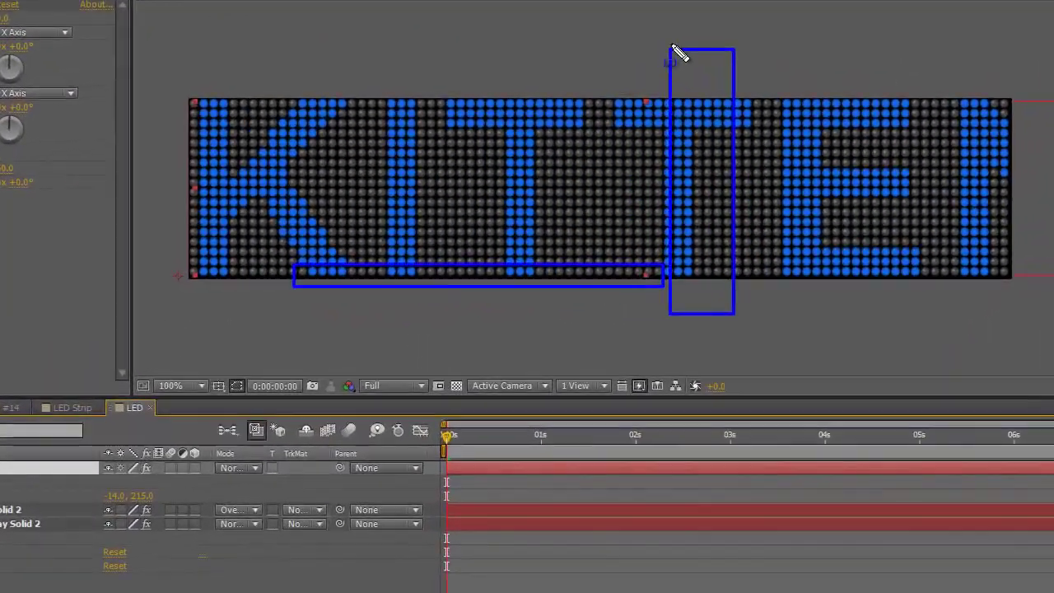
key(ctrl+z)
key(ctrl+z)
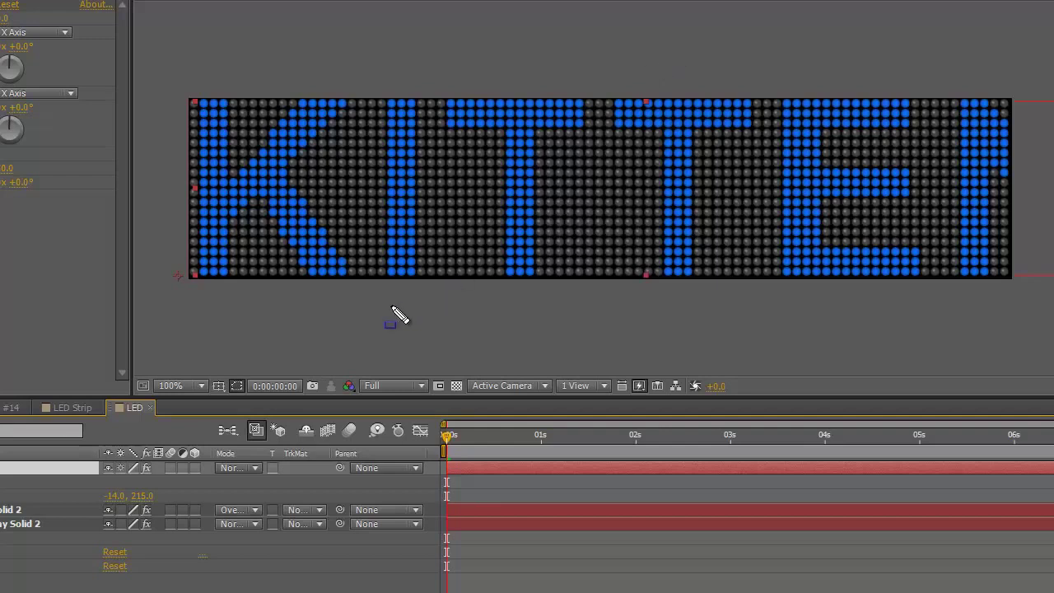
key(Escape)
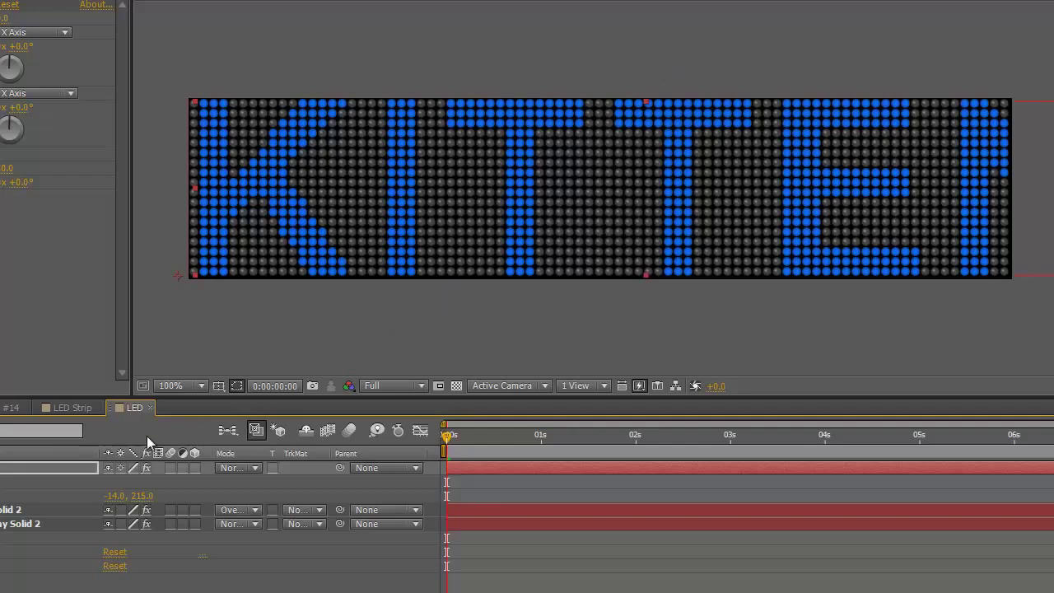
Duplicate the blue KITTEN text layer and set the copy's fill colour to white FFFFFF
click(2, 470)
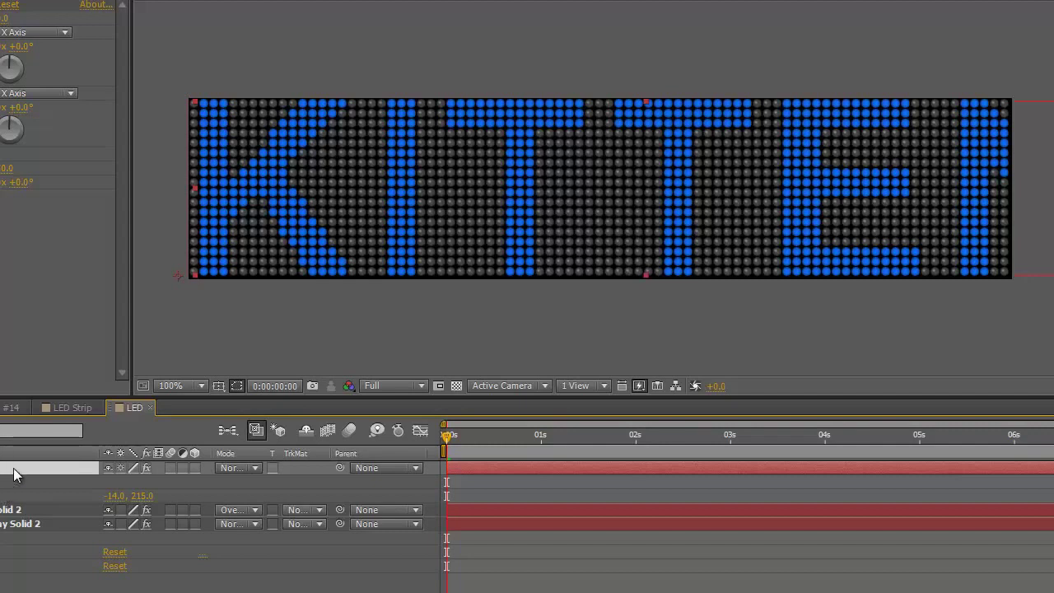
key(ctrl+d)
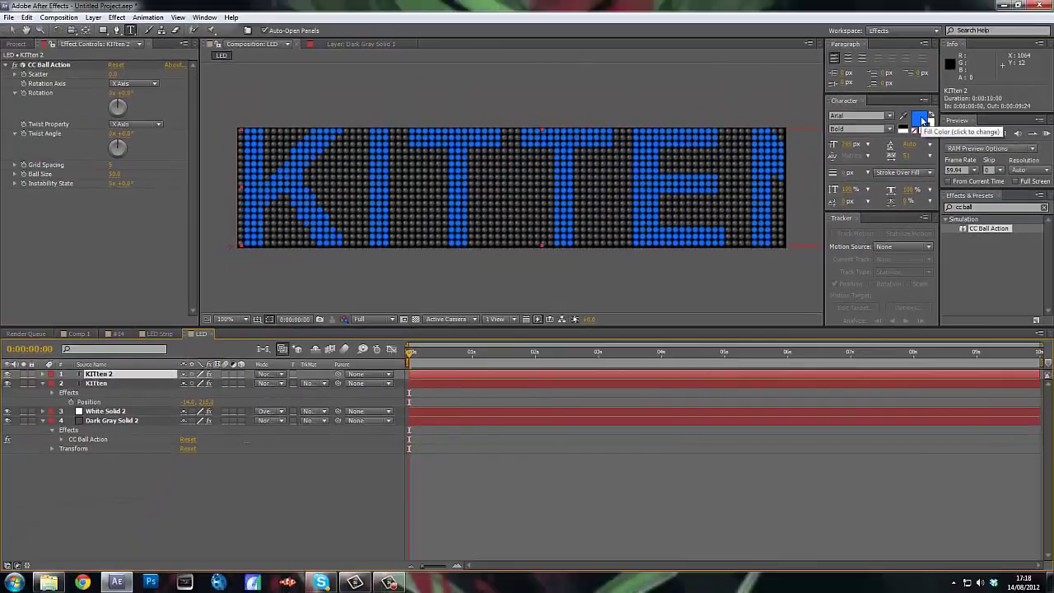
click(918, 120)
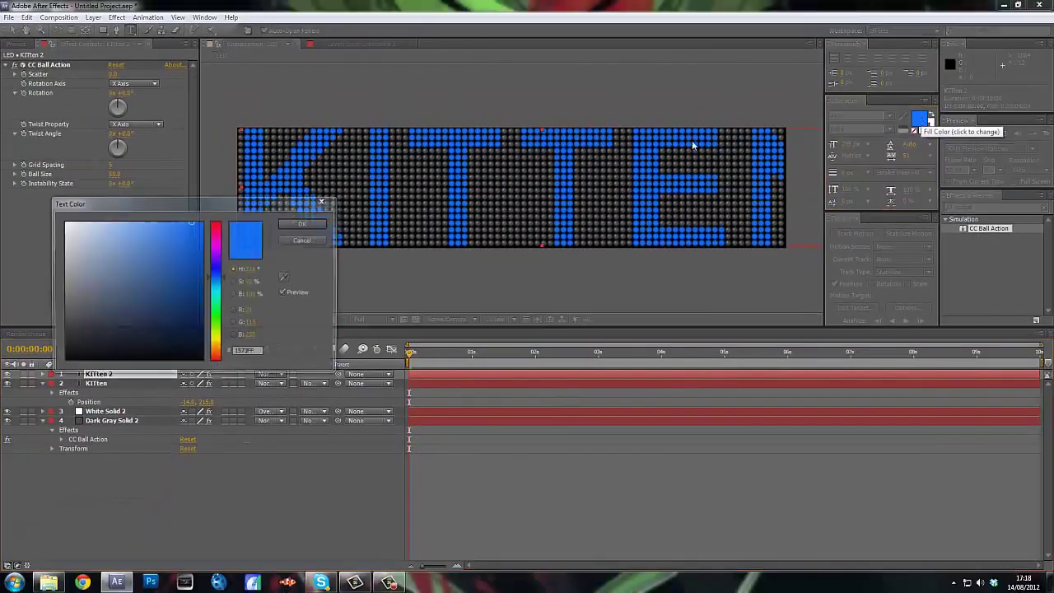
click(65, 222)
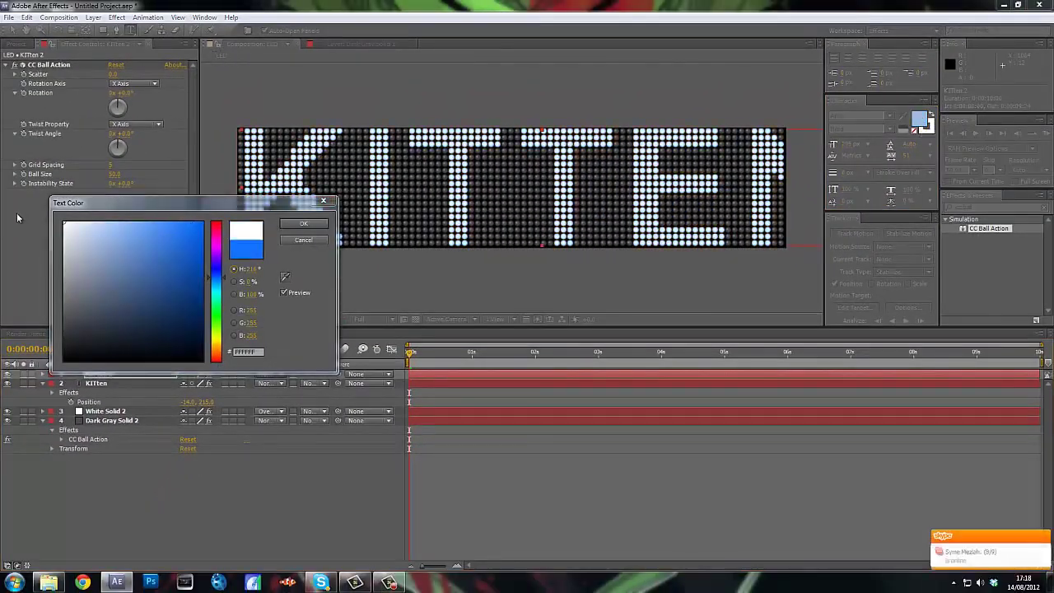
click(304, 224)
Set the white text copy's CC Ball Action Ball Size to 25
click(115, 174)
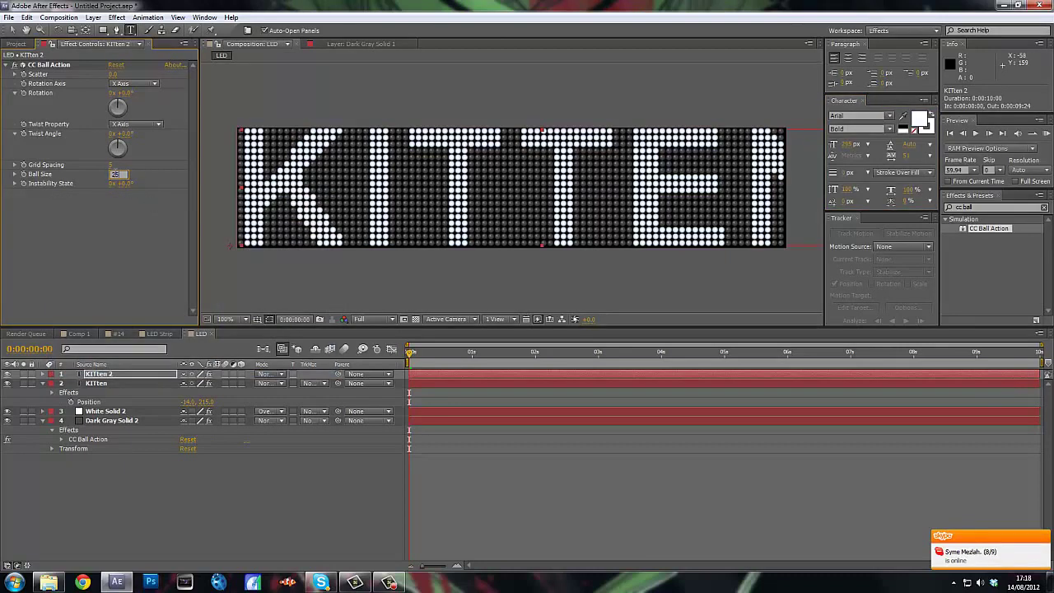
text(25)
key(Return)
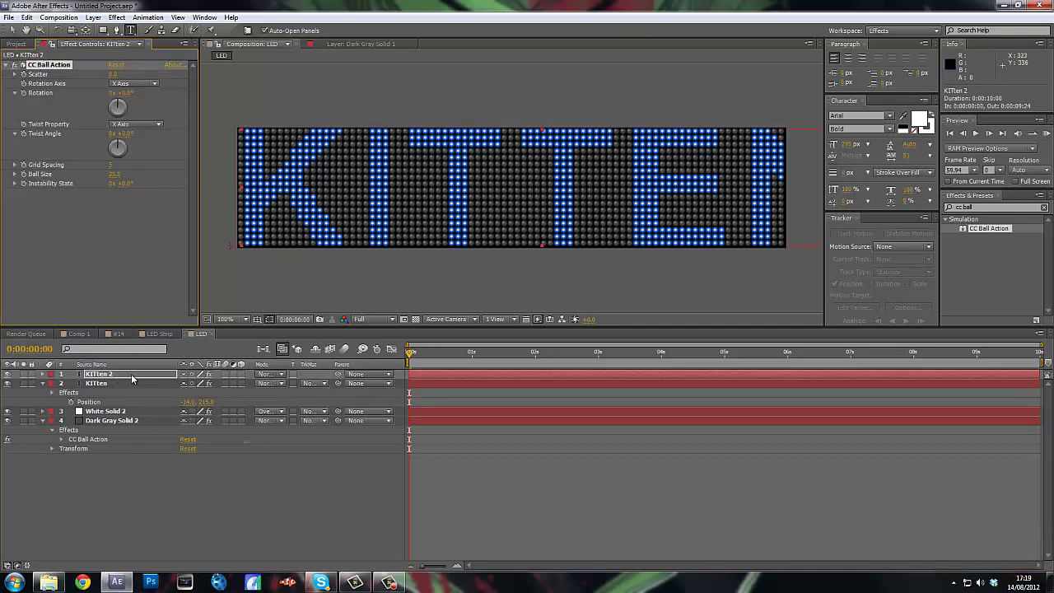
Apply the Stylize Glow effect to the blue KITTEN text layer and to its white copy
click(44, 385)
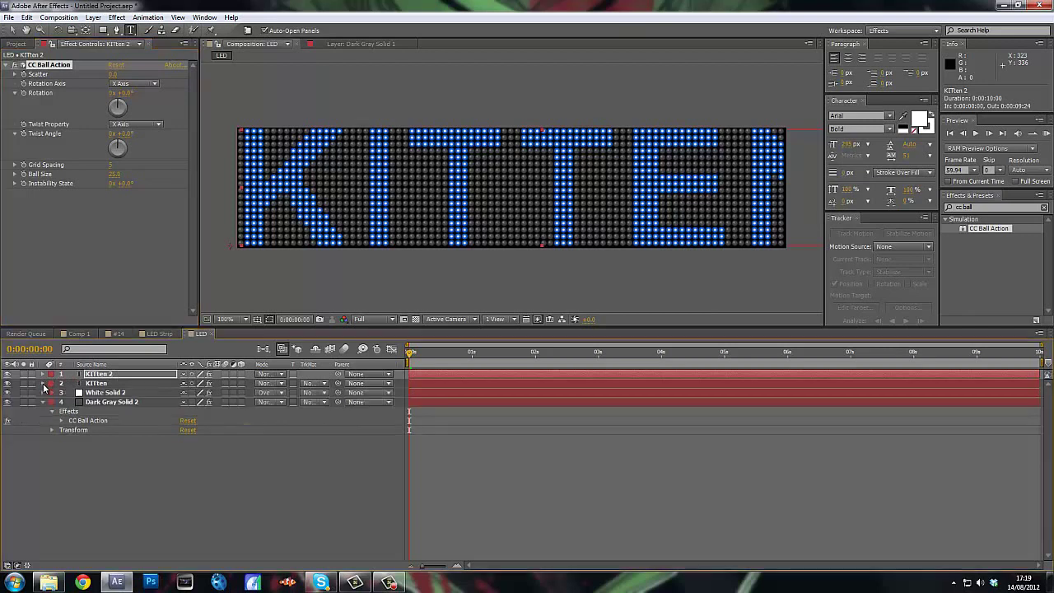
click(99, 384)
drag(995, 206, 921, 220)
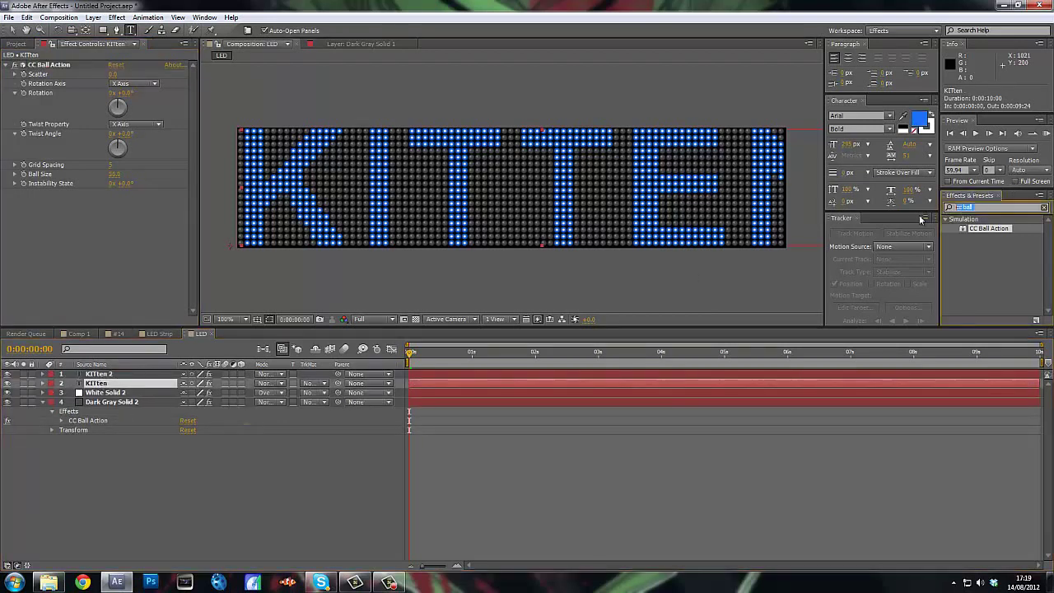
text(glow)
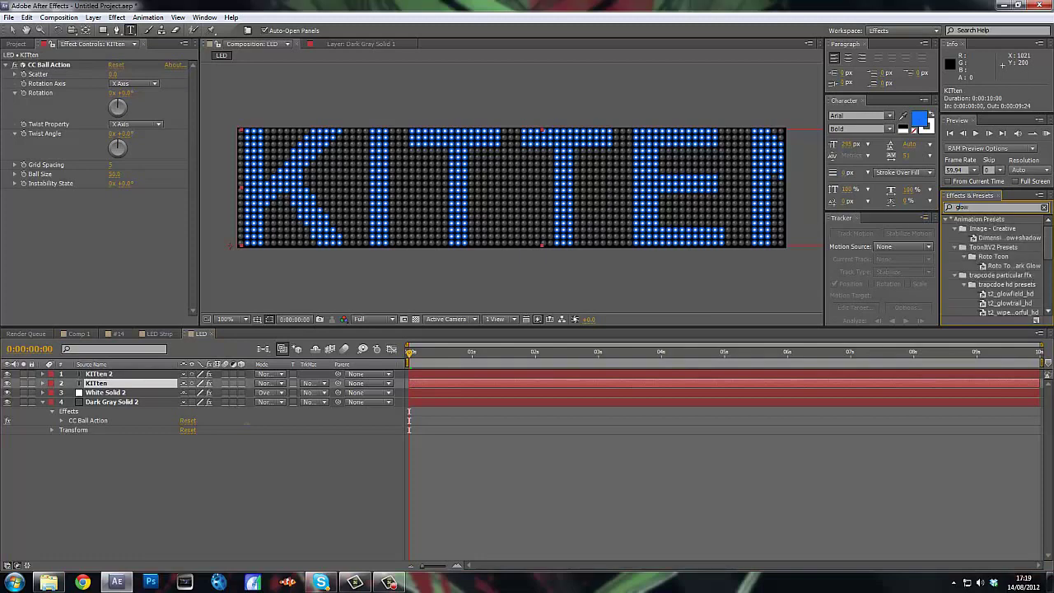
drag(1047, 234, 1047, 293)
click(974, 313)
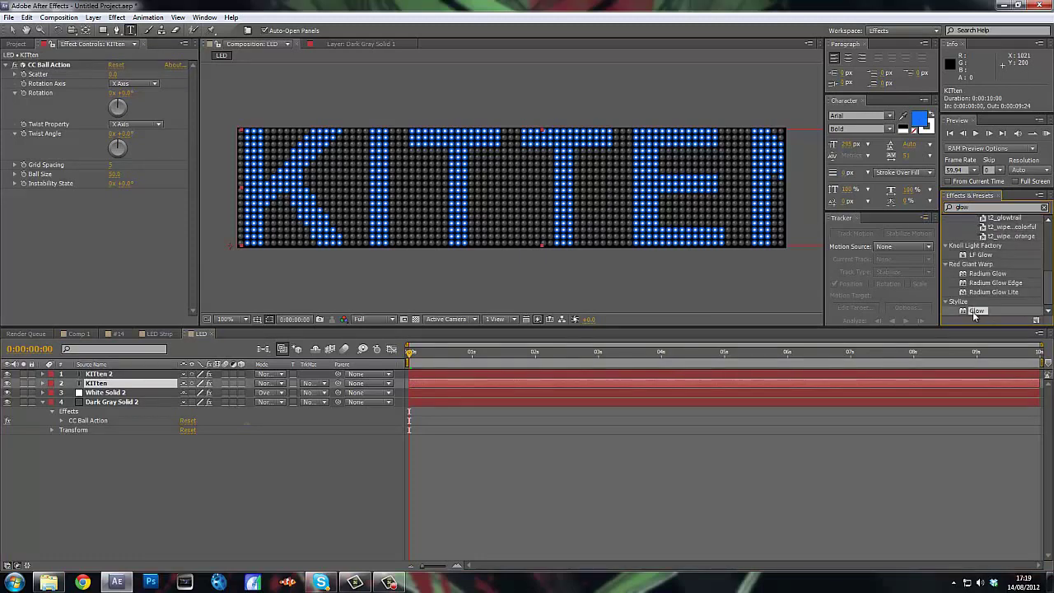
drag(975, 313, 144, 384)
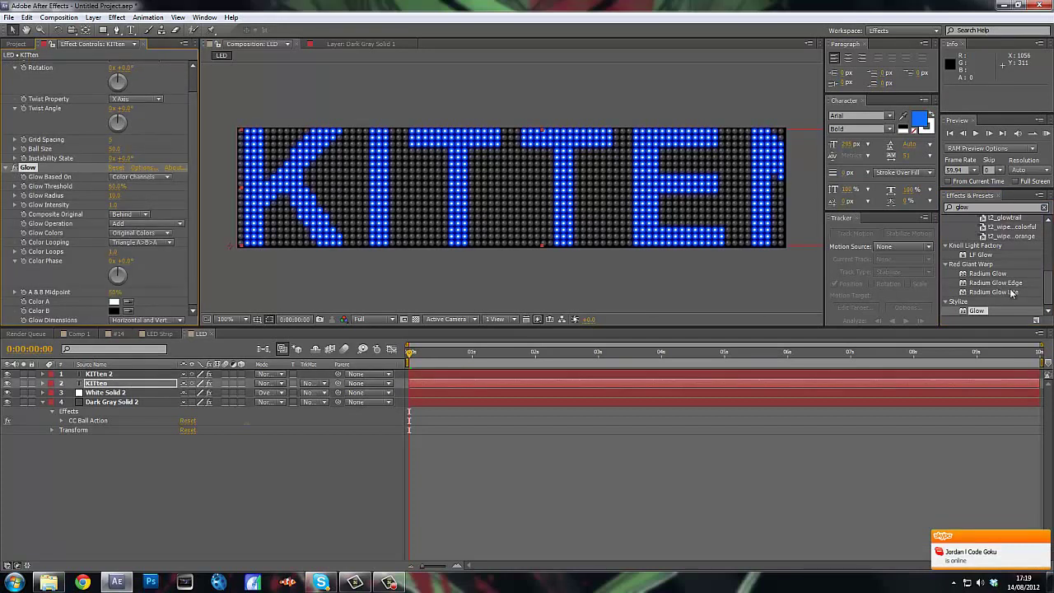
drag(980, 313, 121, 376)
key(Return)
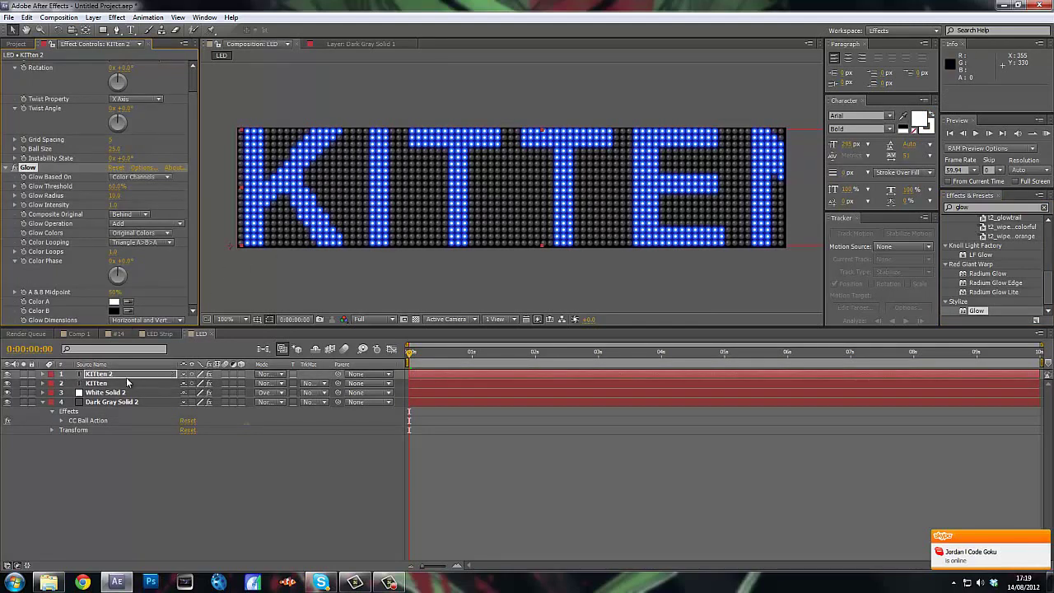
Reveal the Position property of both KITTEN text layers and set a starting Position keyframe on each at 0:00:00:00
key(Return)
key(p)
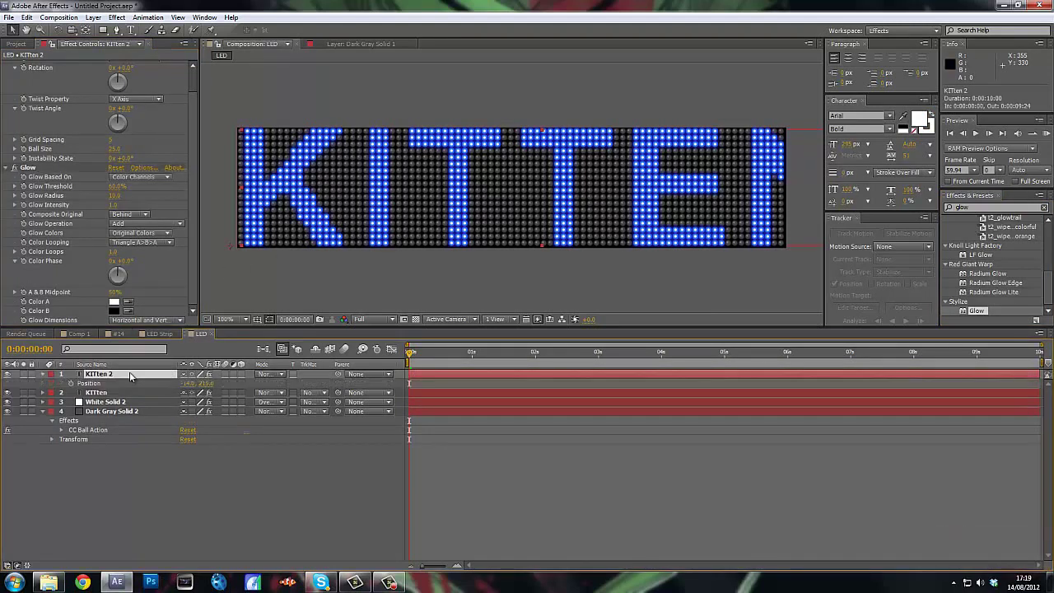
click(95, 393)
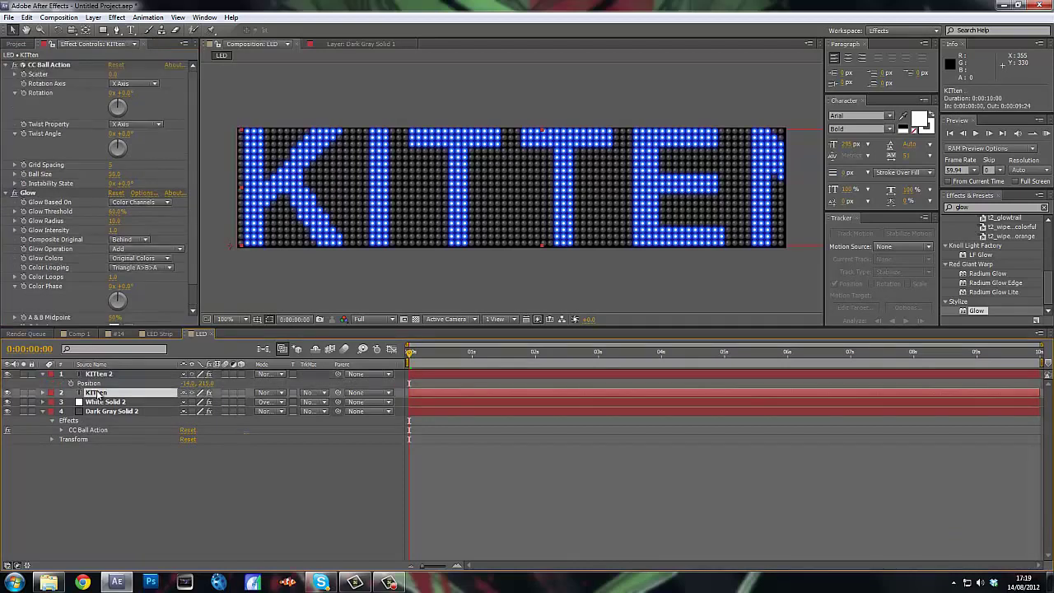
key(p)
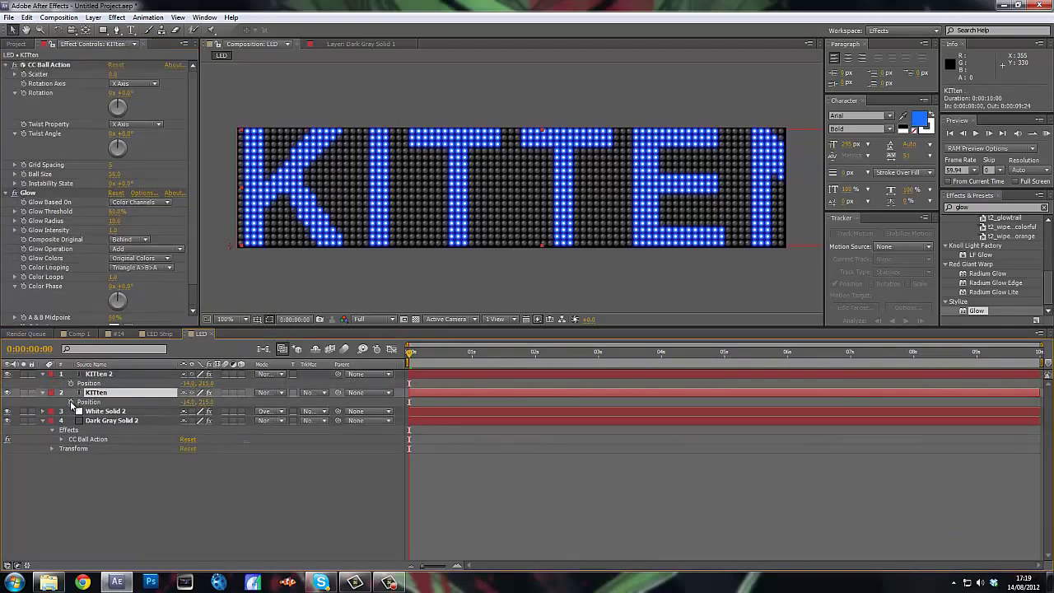
click(71, 401)
click(70, 383)
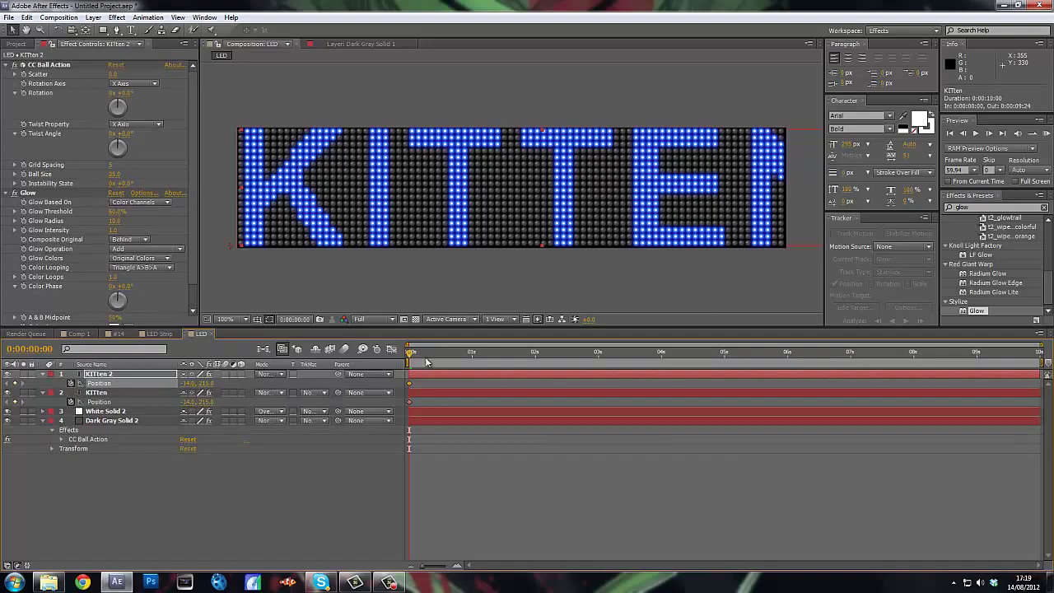
At 0:00:09:24, move both text layers to position -1122, 215 so the text scrolls off the board, and preview the animation
drag(409, 356, 1038, 353)
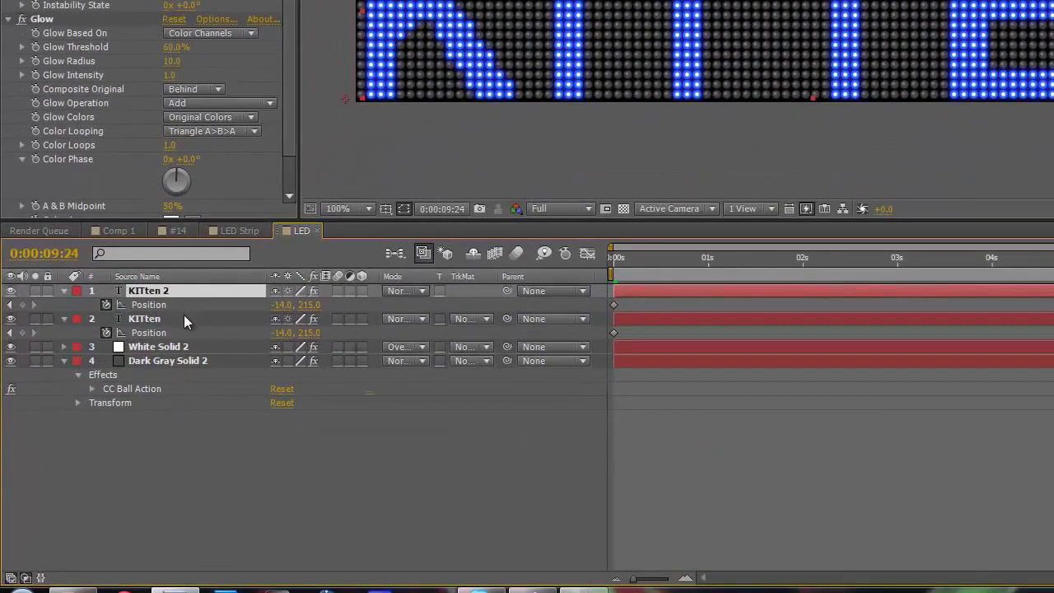
shift+click(183, 319)
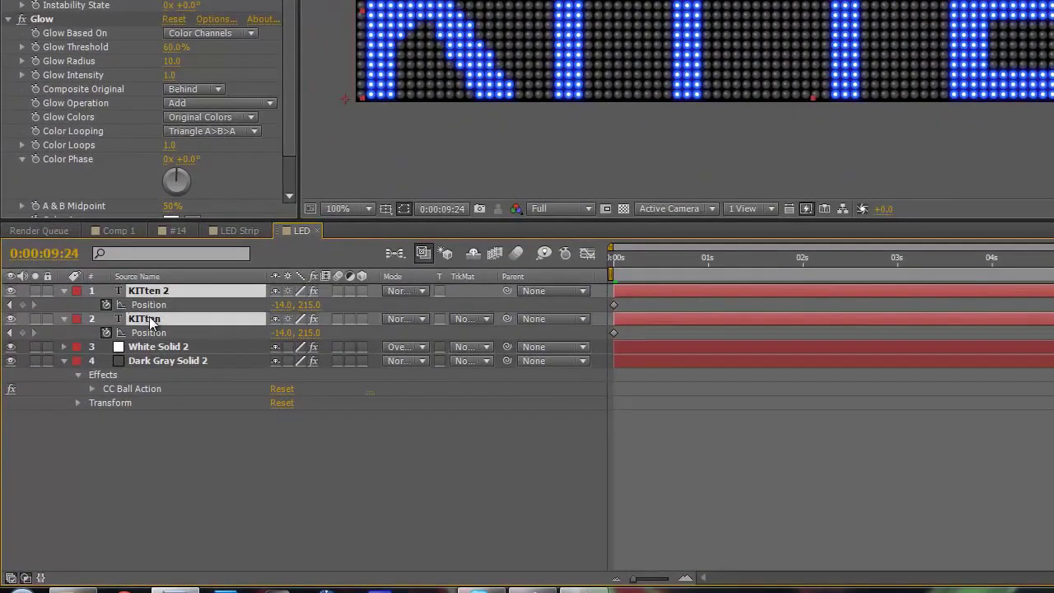
drag(283, 332, 185, 323)
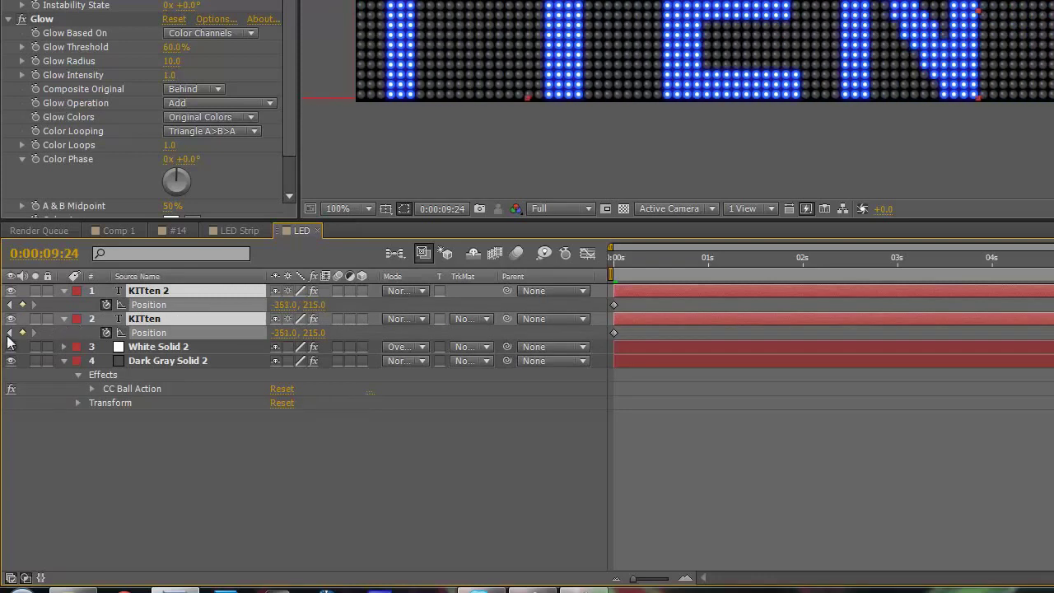
drag(280, 332, 164, 335)
drag(284, 335, 125, 354)
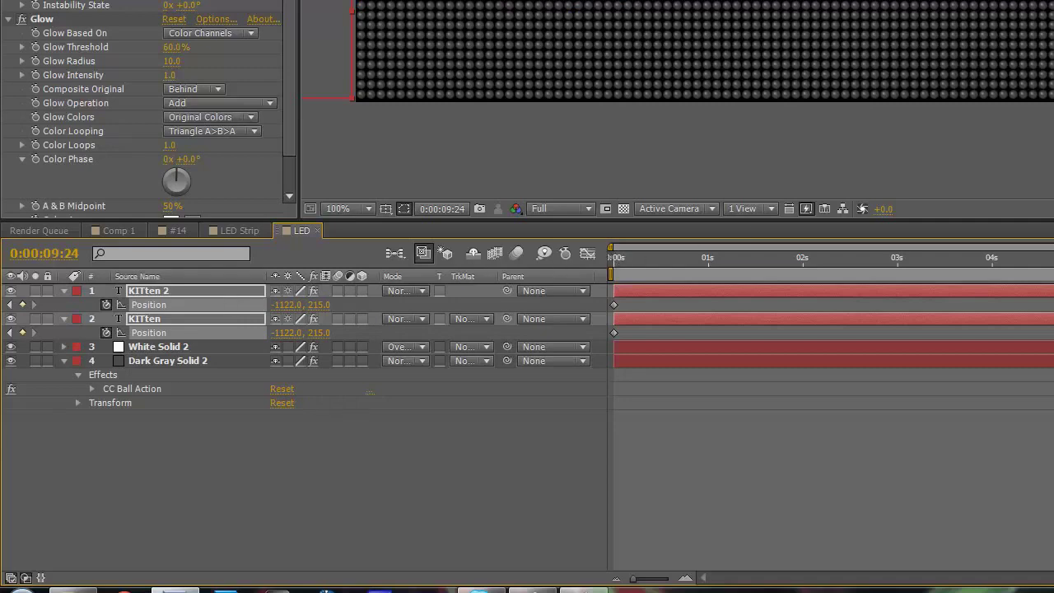
key(KP_0)
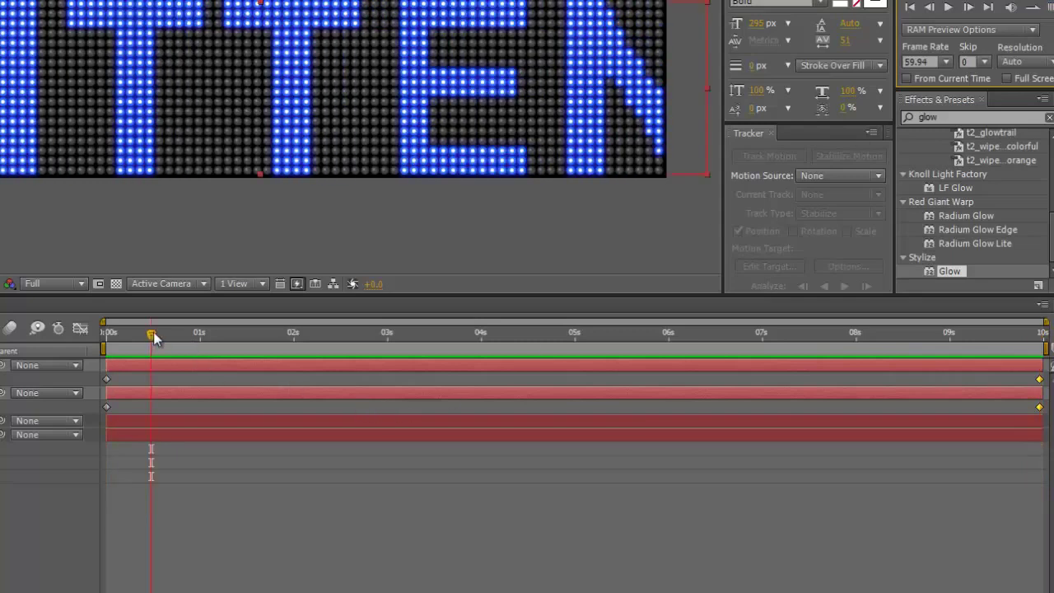
drag(153, 332, 2, 390)
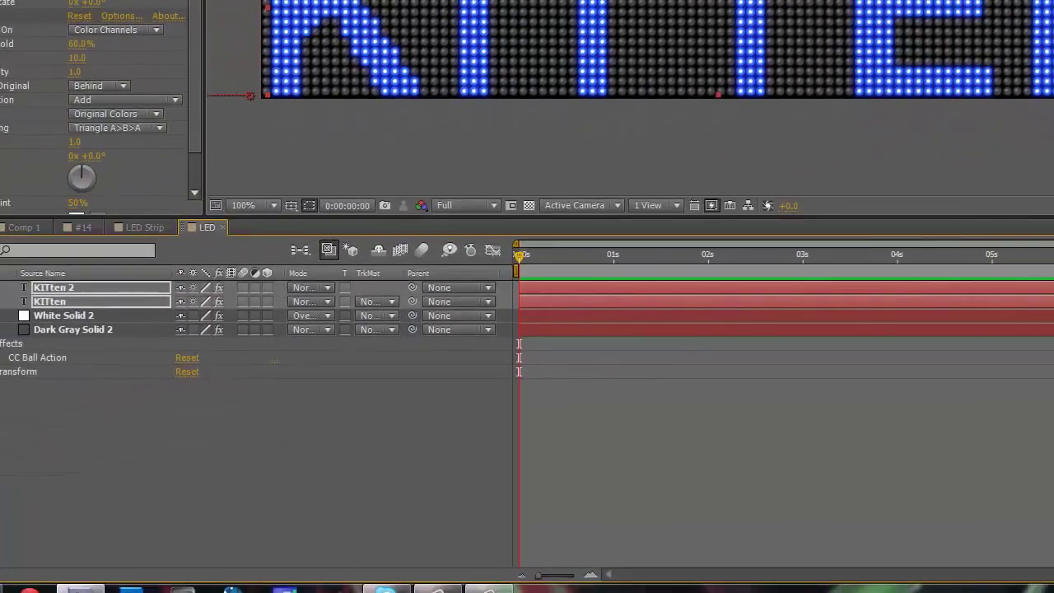
Pre-compose all four layers of the LED composition into a new composition named Signboard, moving all attributes
drag(136, 511, 80, 275)
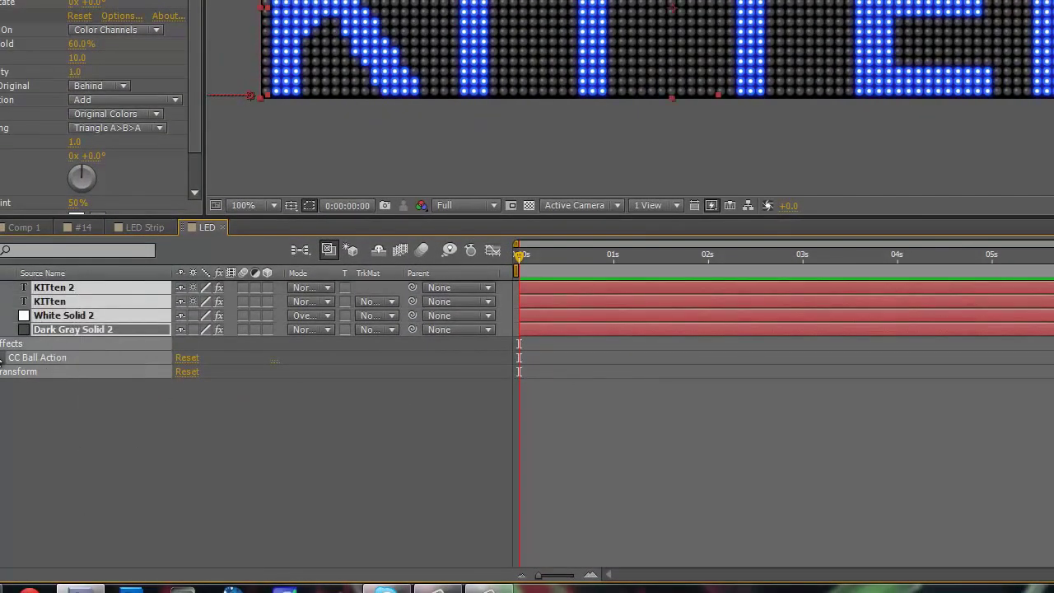
key(u)
drag(74, 402, 80, 277)
click(43, 0)
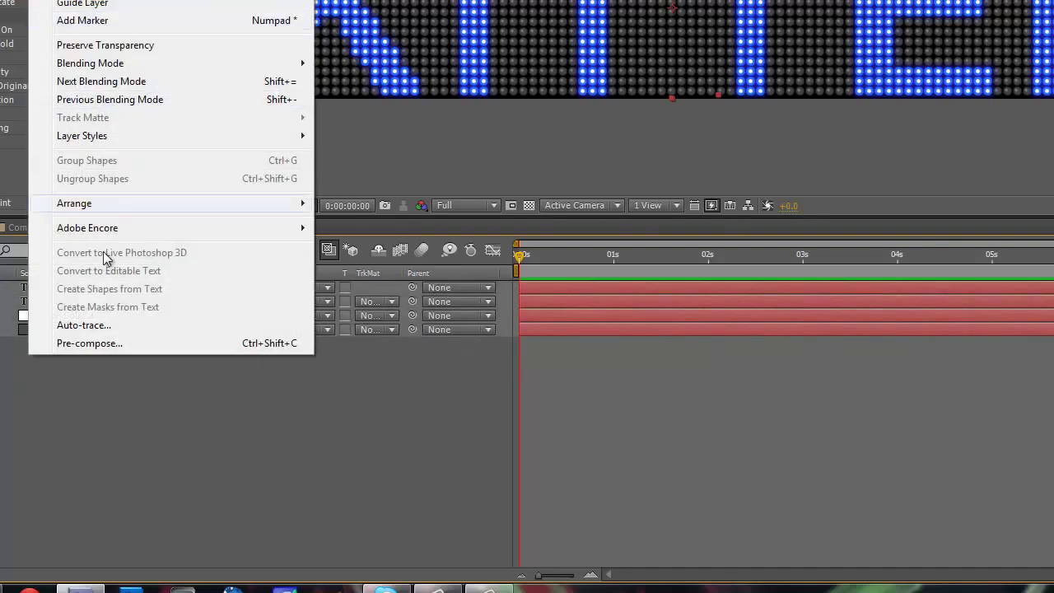
click(97, 346)
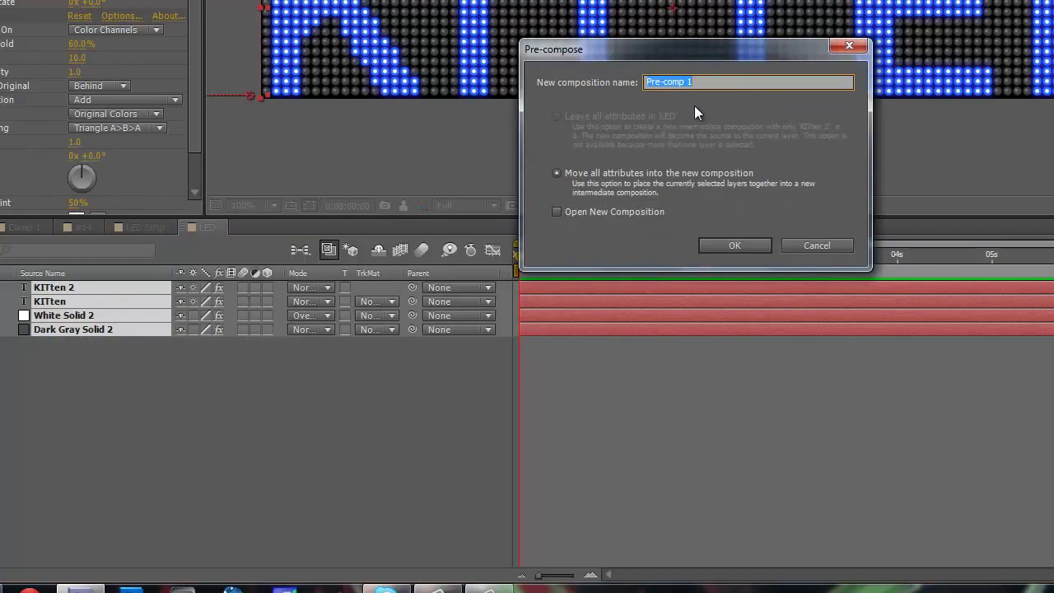
text(Signboard)
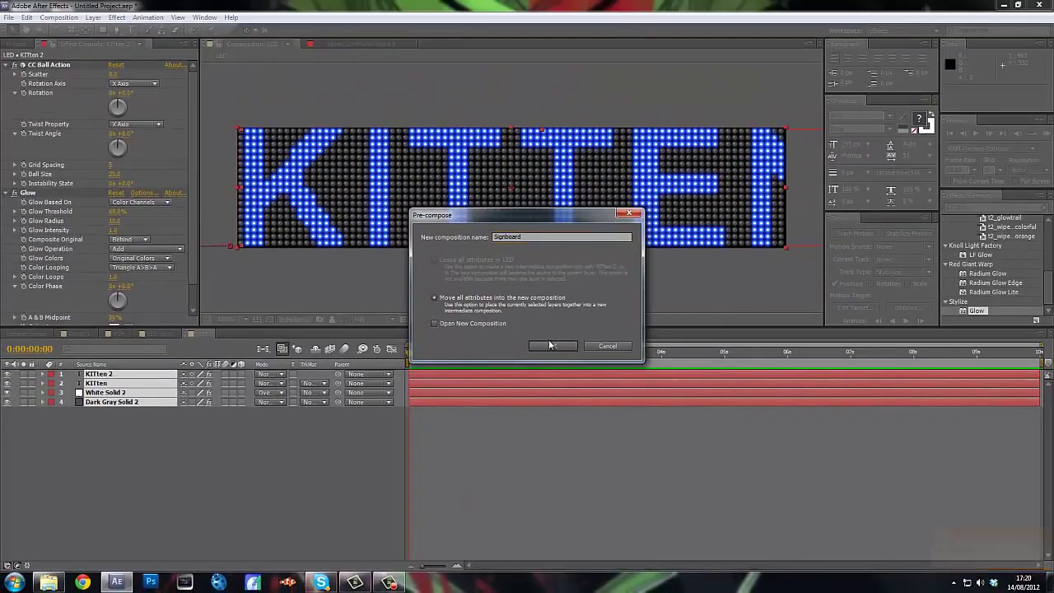
click(552, 345)
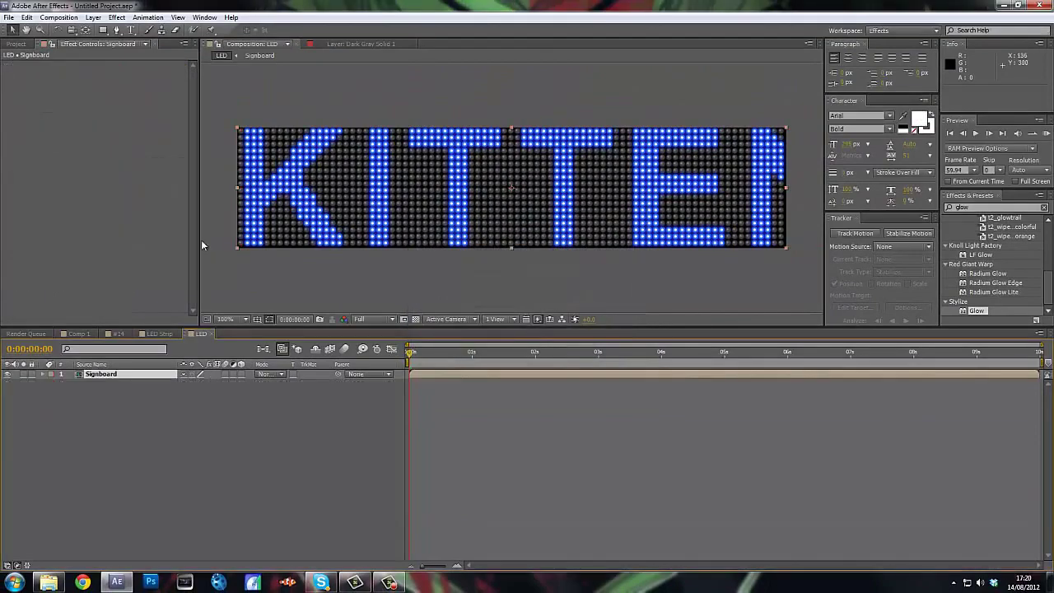
In composition #14, delete the LED Strip layer and place the Signboard composition above the #14.wmv footage
click(20, 43)
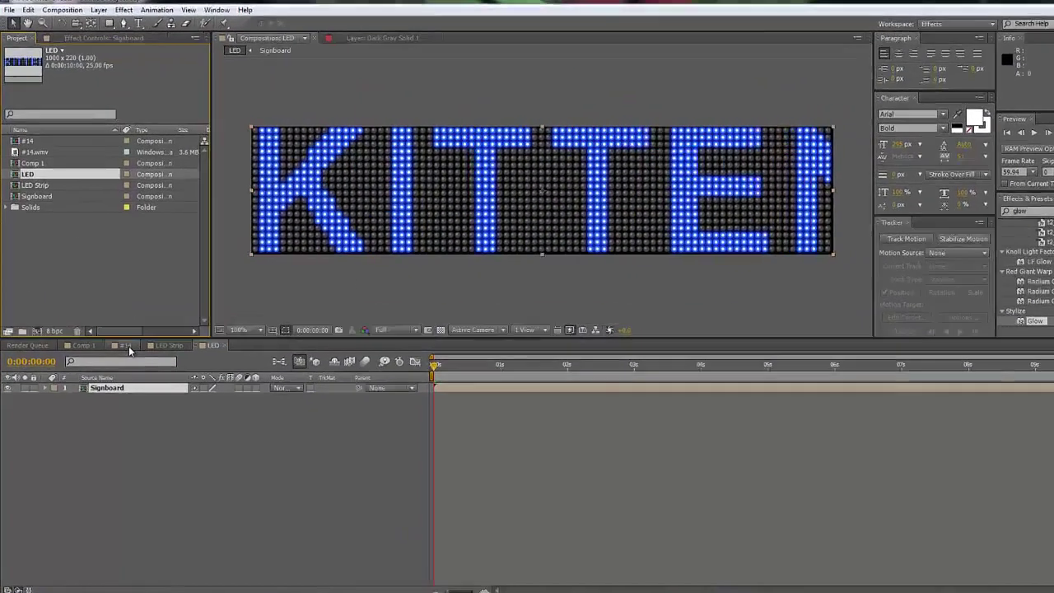
click(118, 334)
drag(597, 455, 569, 442)
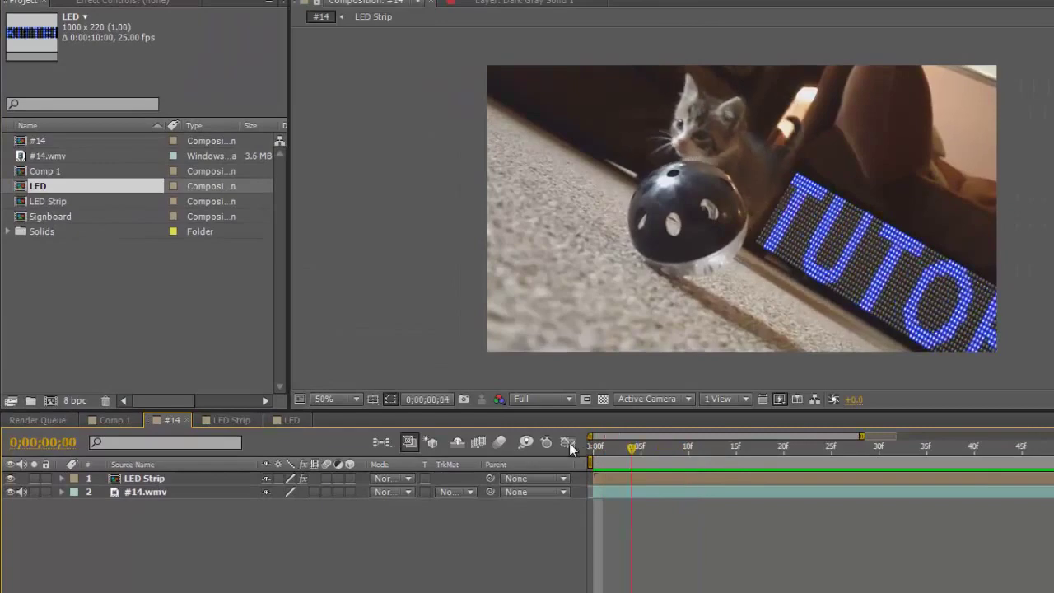
right_click(152, 477)
click(148, 476)
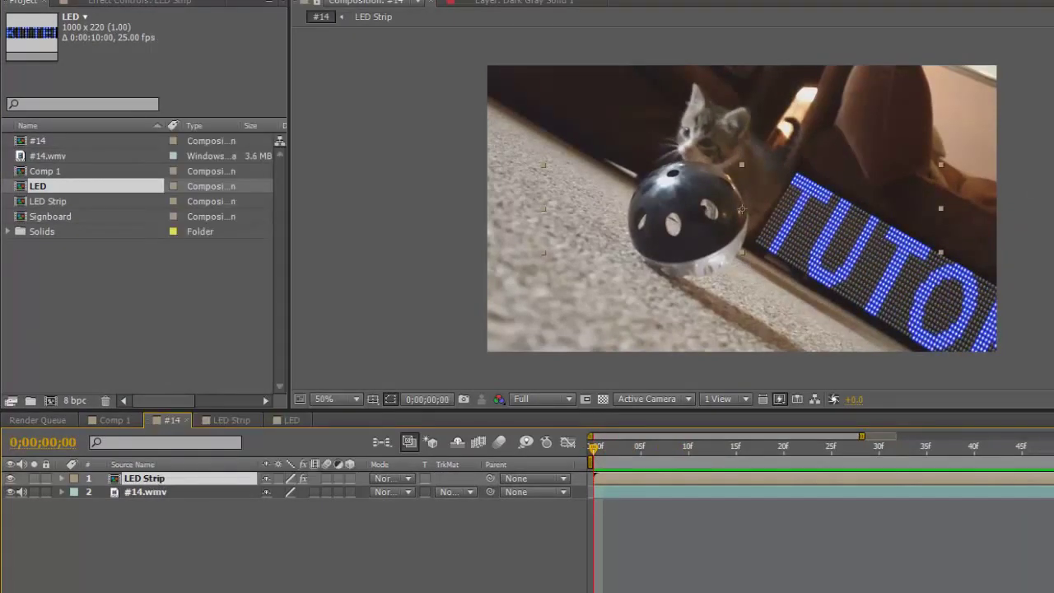
click(33, 1)
click(80, 108)
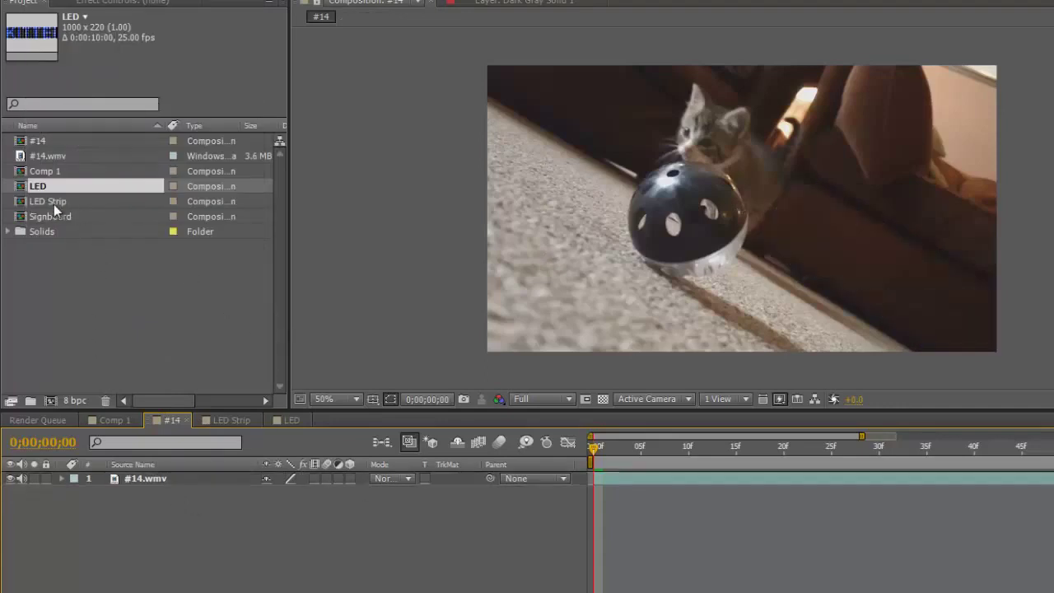
drag(54, 220, 157, 504)
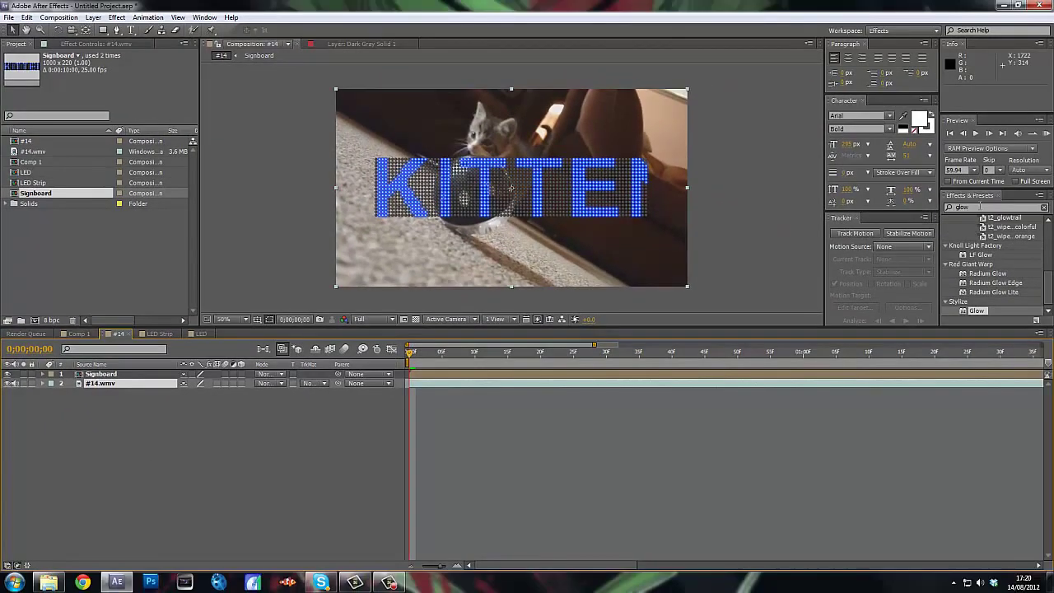
Find the Distort effect Corner Pin and apply it to the Signboard layer
click(958, 207)
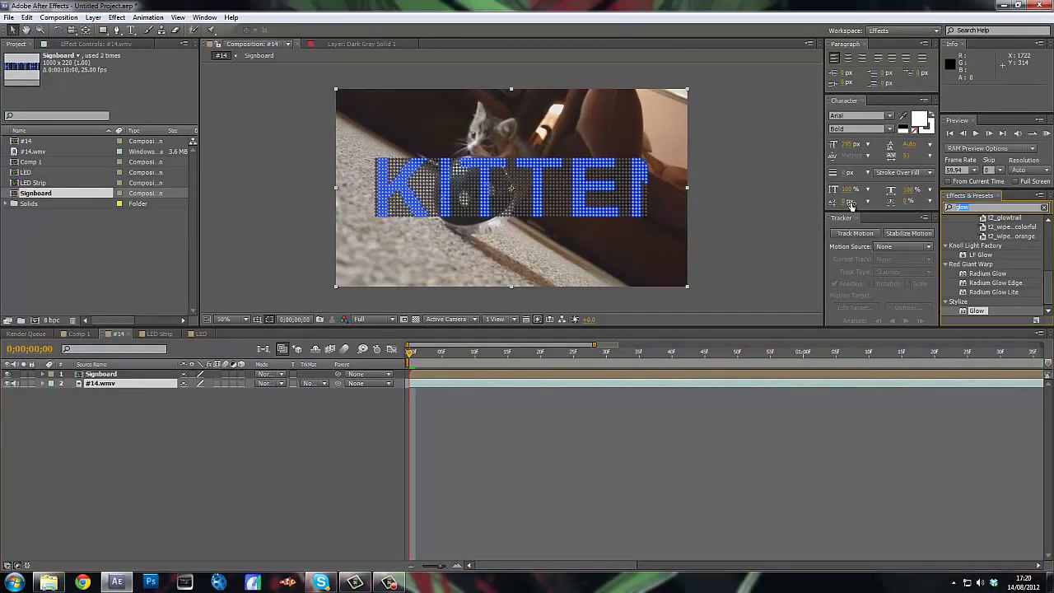
text(corner pin)
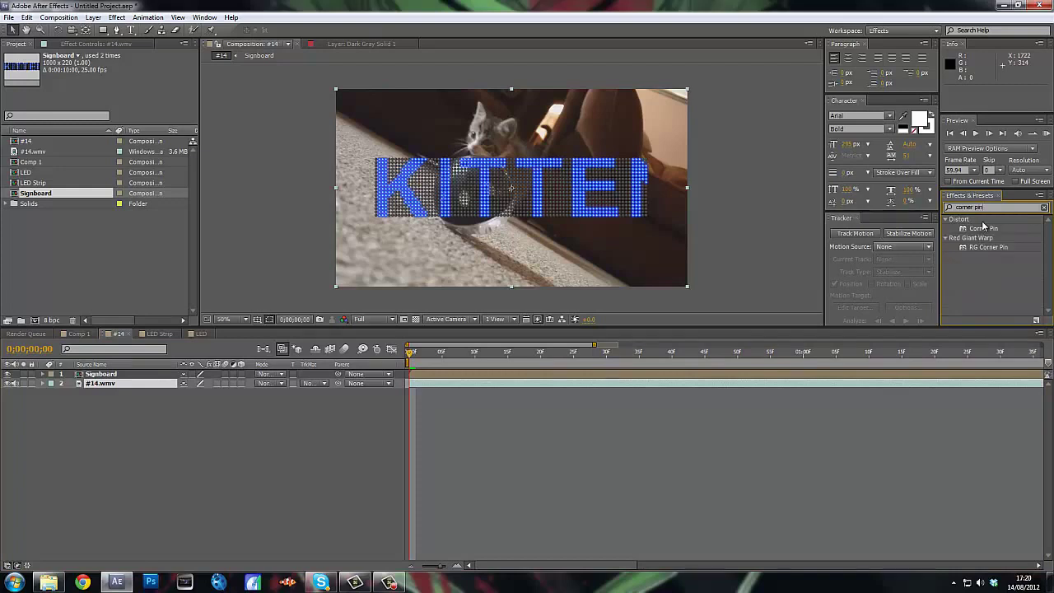
drag(983, 227, 105, 376)
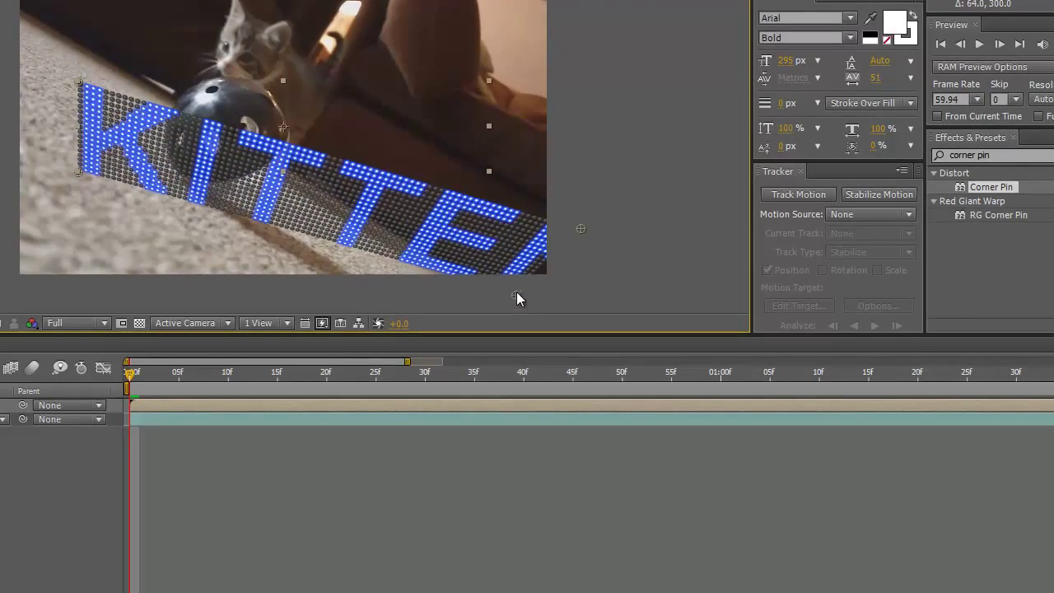
Position the Signboard's four corner pins so the board lies in perspective along the dark ledge beside the kitten's ball, running out of frame
drag(582, 229, 601, 250)
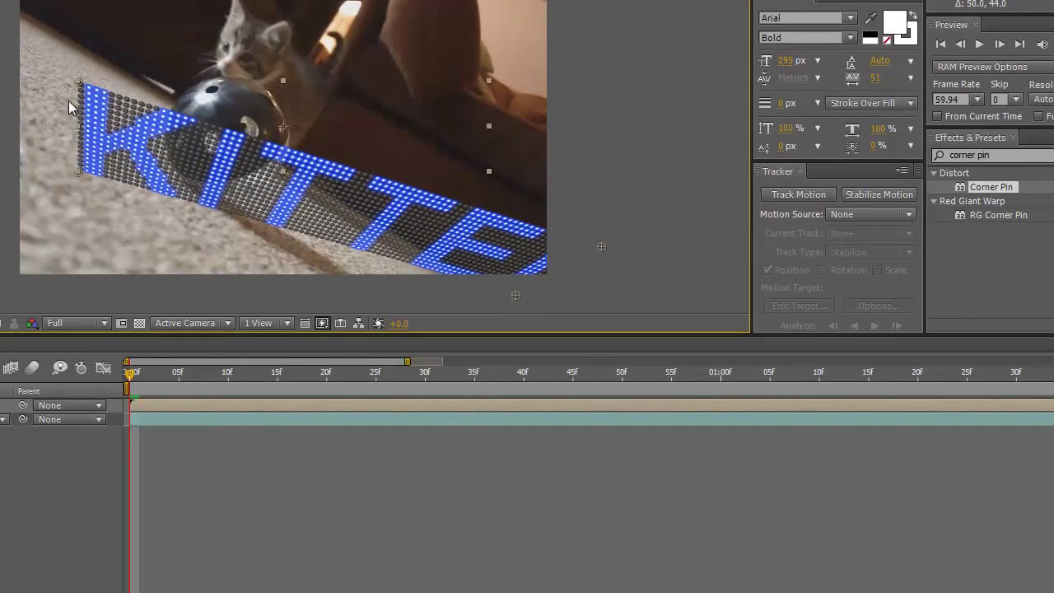
drag(80, 84, 347, 96)
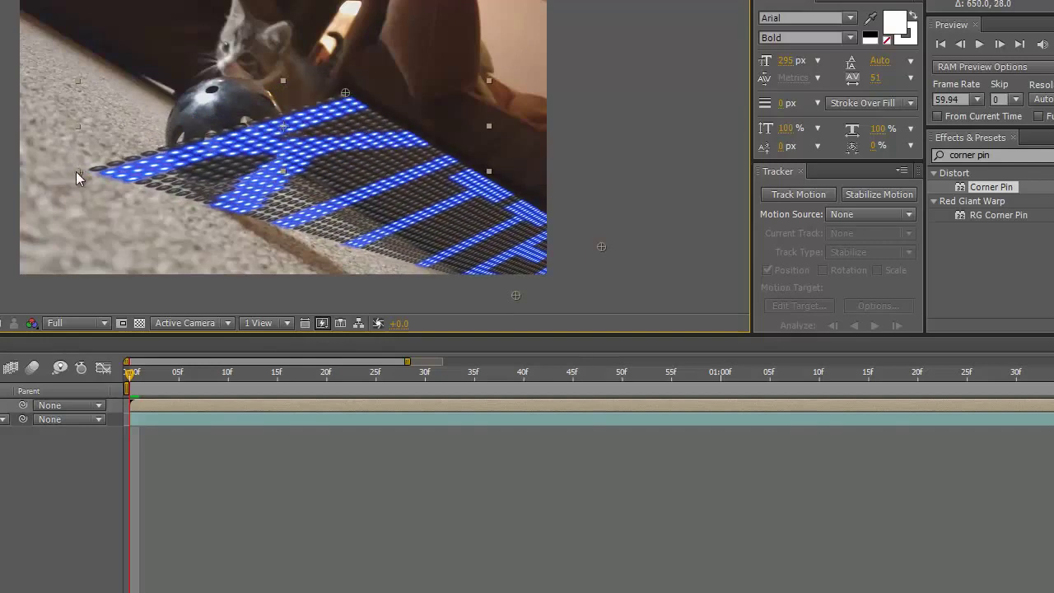
drag(80, 180, 286, 166)
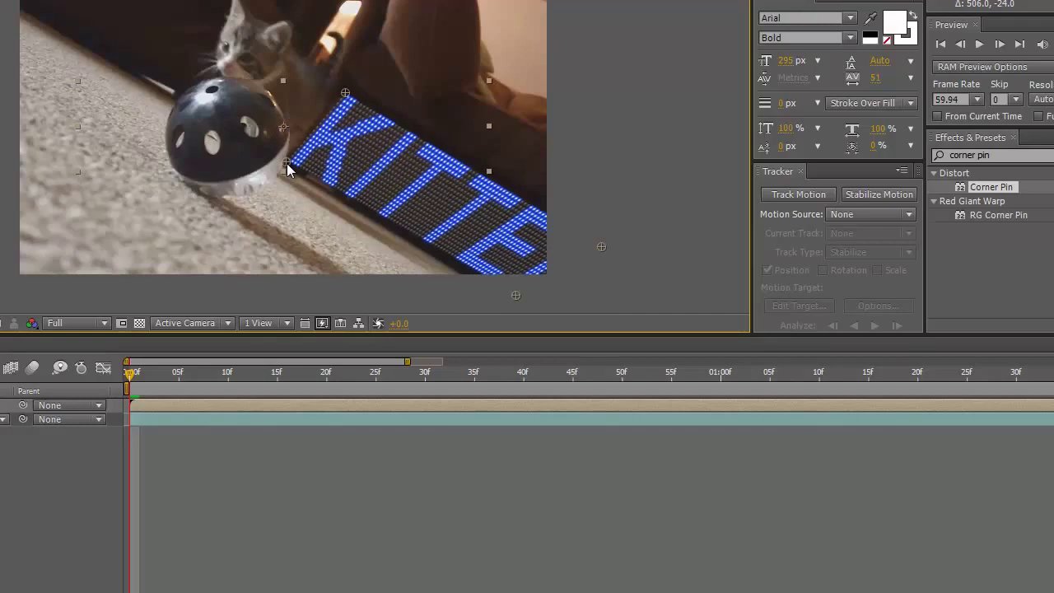
drag(516, 294, 529, 311)
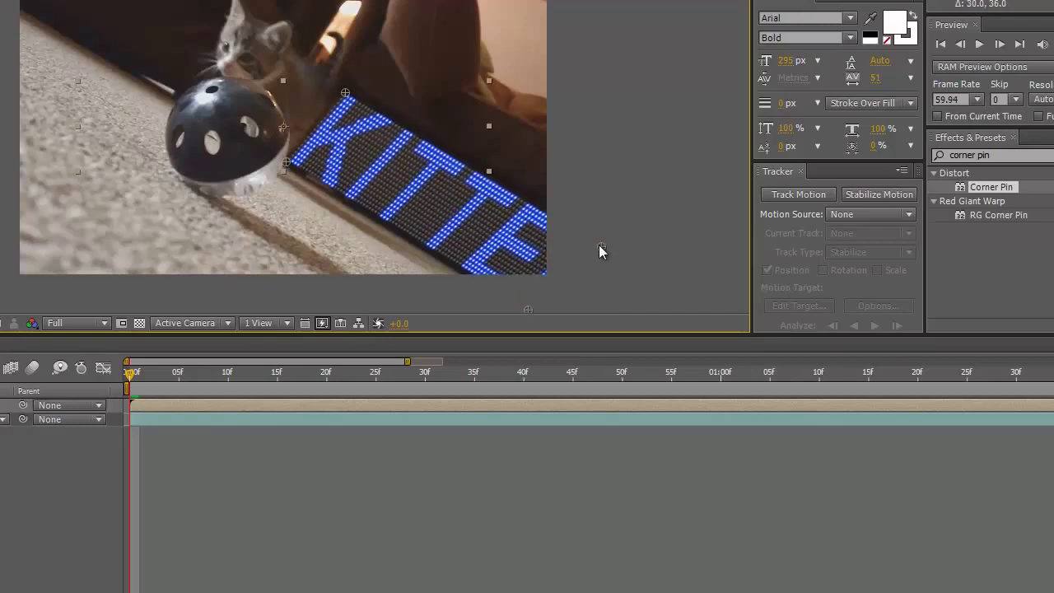
drag(599, 252, 599, 249)
drag(346, 99, 341, 96)
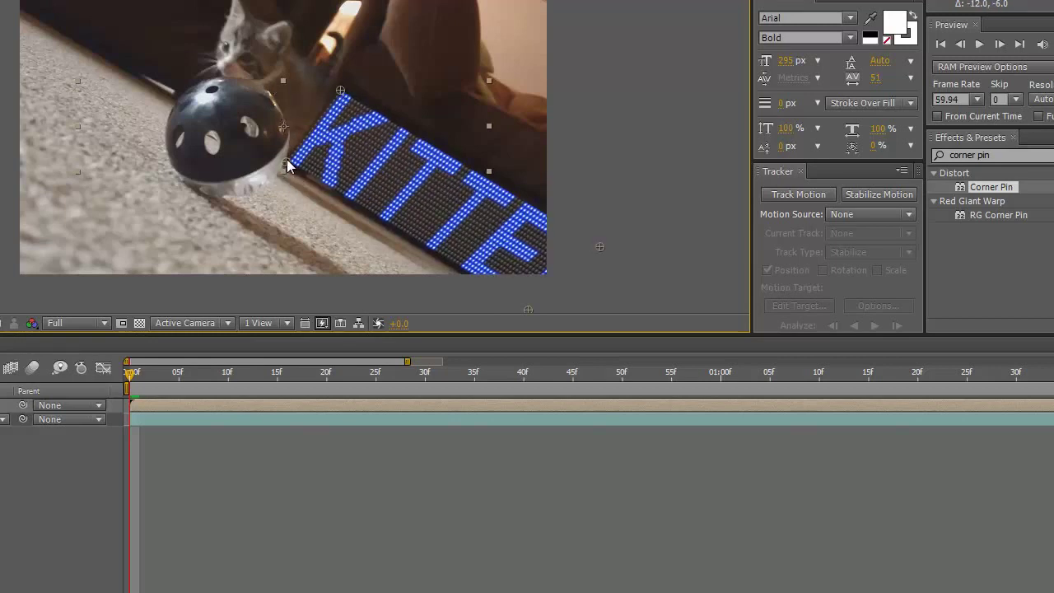
drag(287, 165, 285, 165)
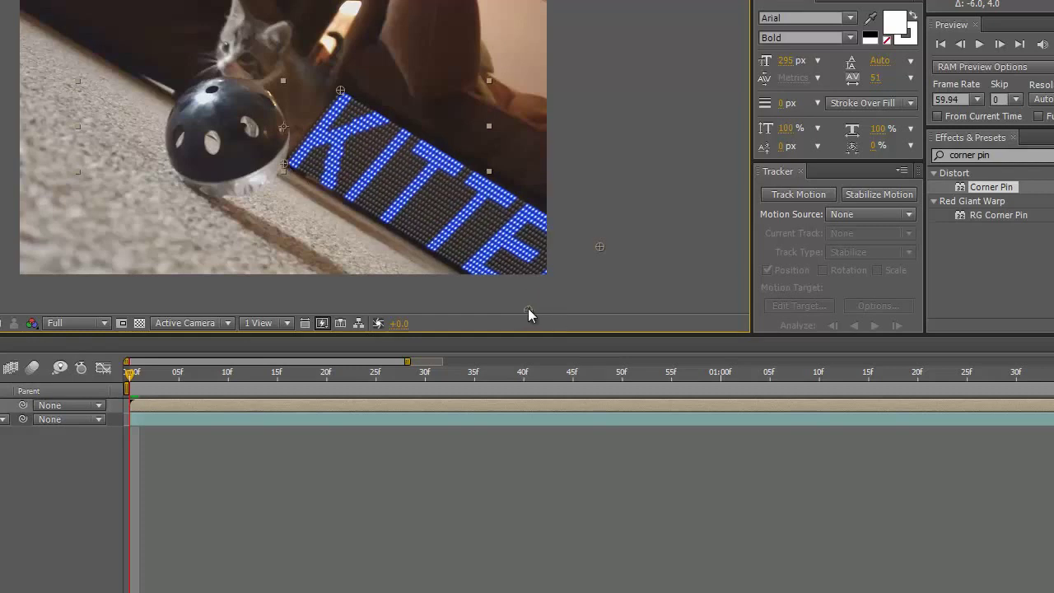
Move the Signboard's lower right corner pin to about 1126, 584 and preview the board over the kitten footage
drag(528, 310, 541, 326)
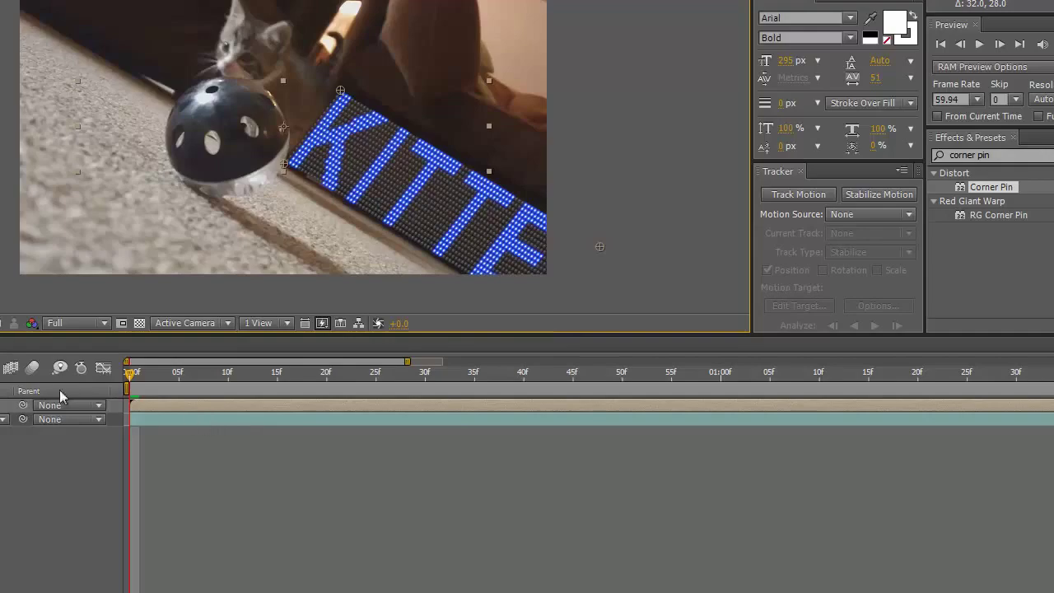
click(138, 375)
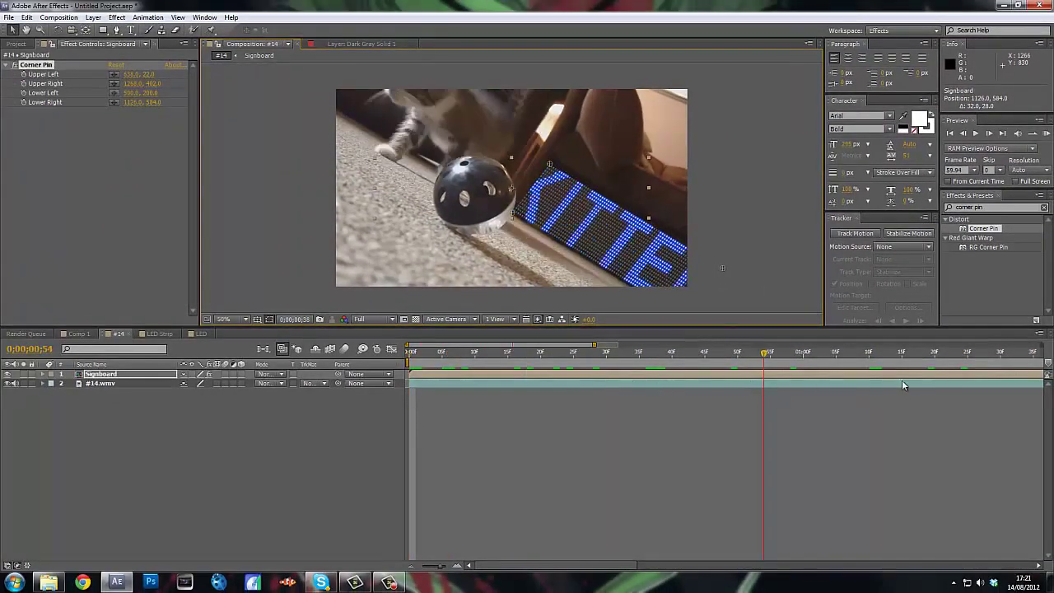
key(space)
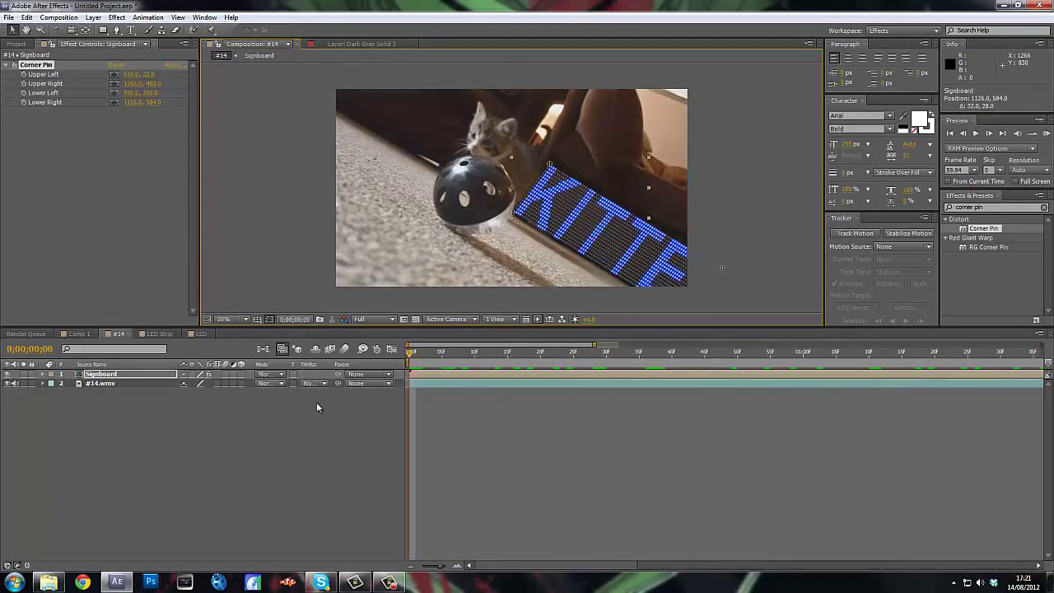
Inspect the LED composition, the nested Signboard layers and Comp 1, and return to the first frame of composition #14
click(198, 334)
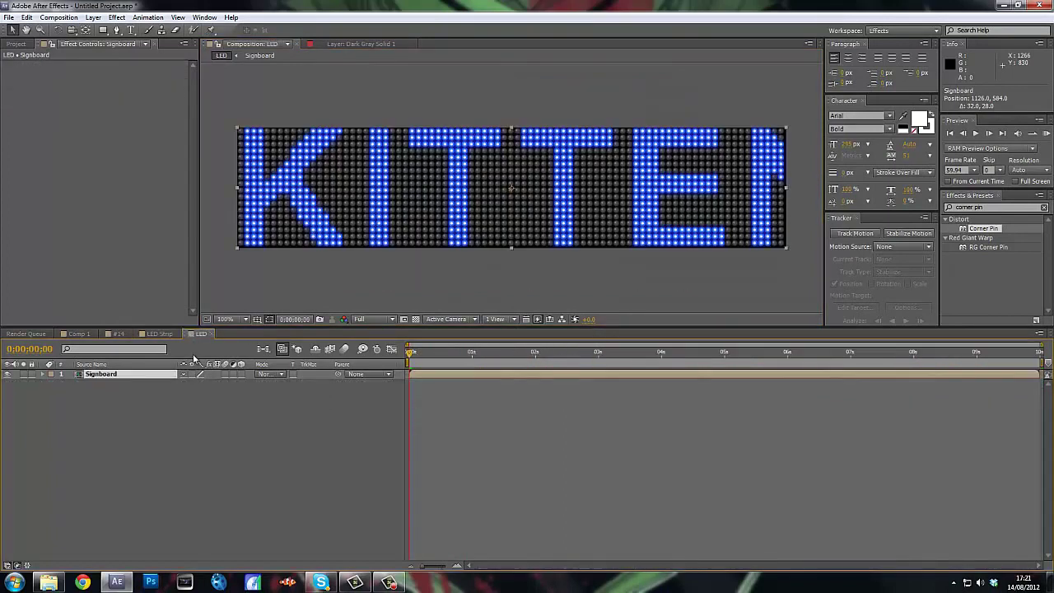
double_click(125, 375)
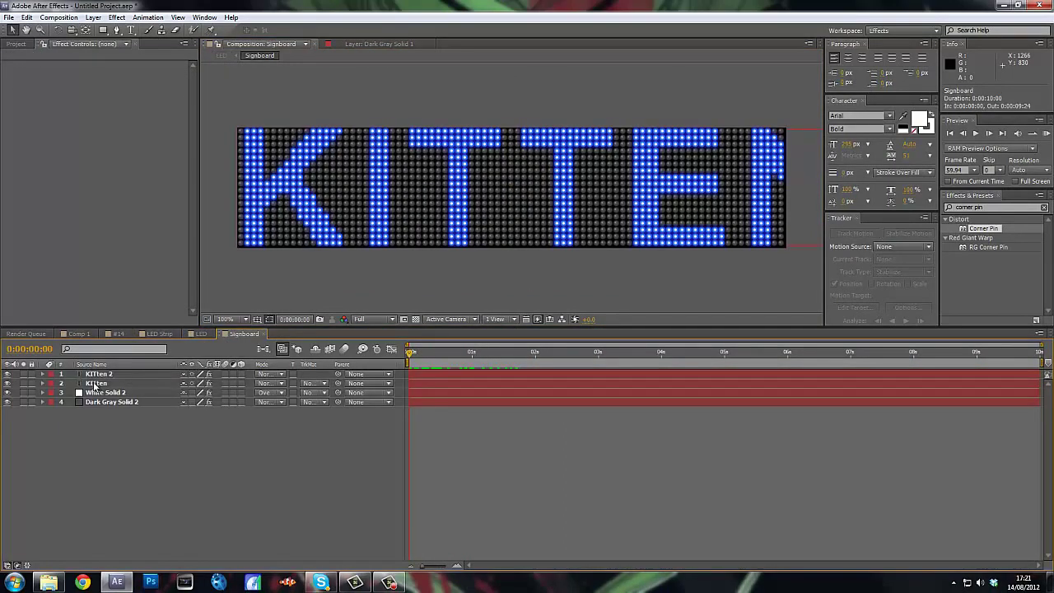
click(97, 383)
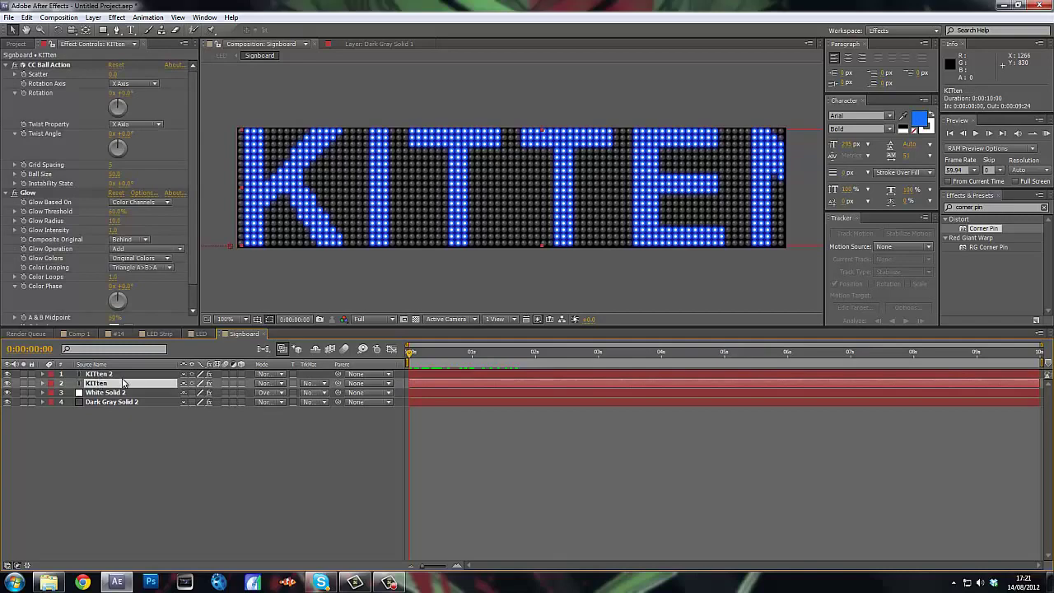
click(78, 334)
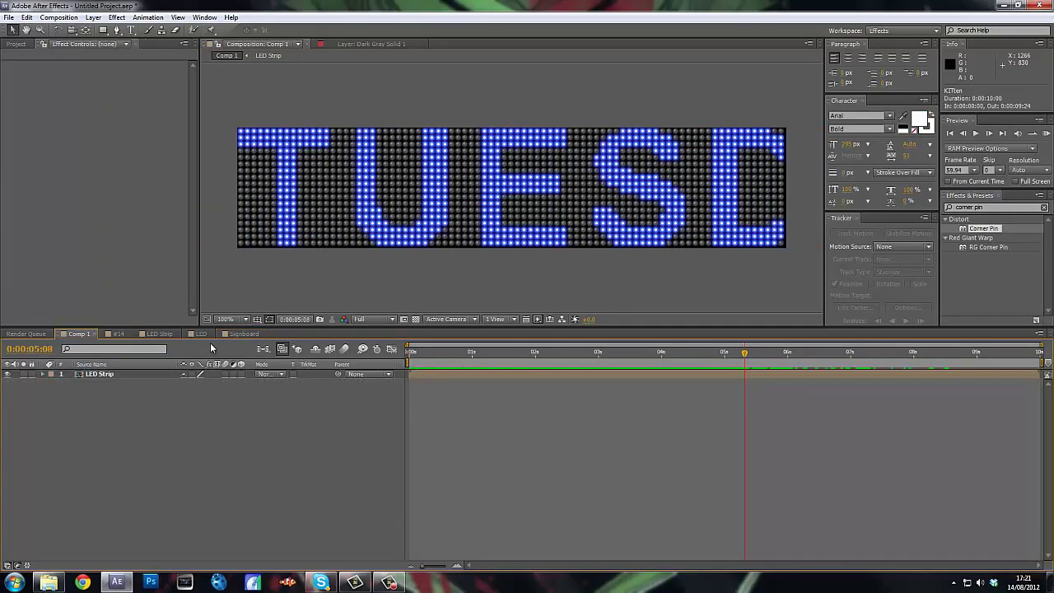
click(119, 334)
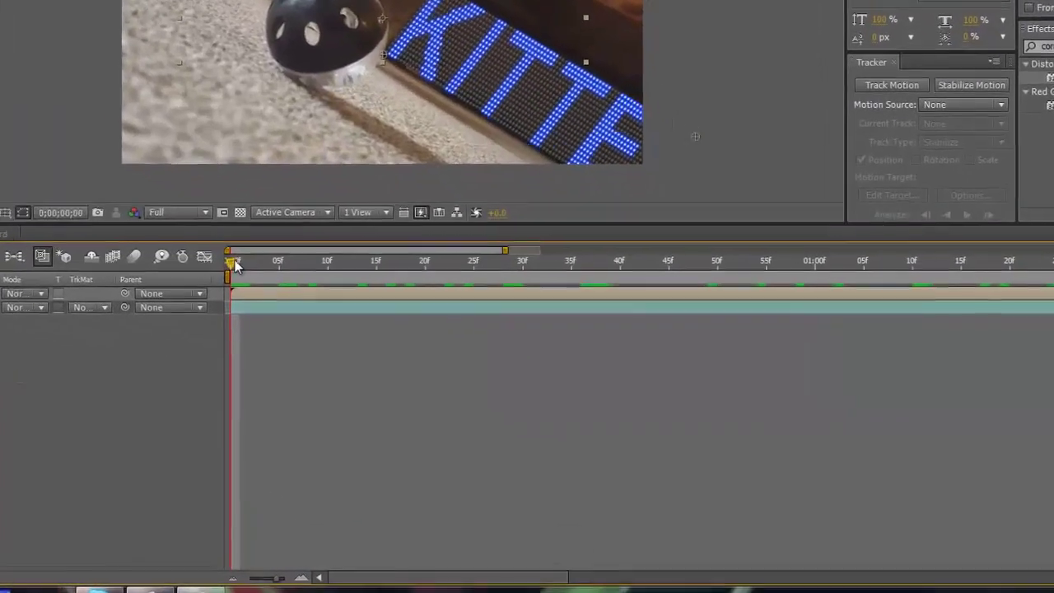
drag(235, 265, 104, 273)
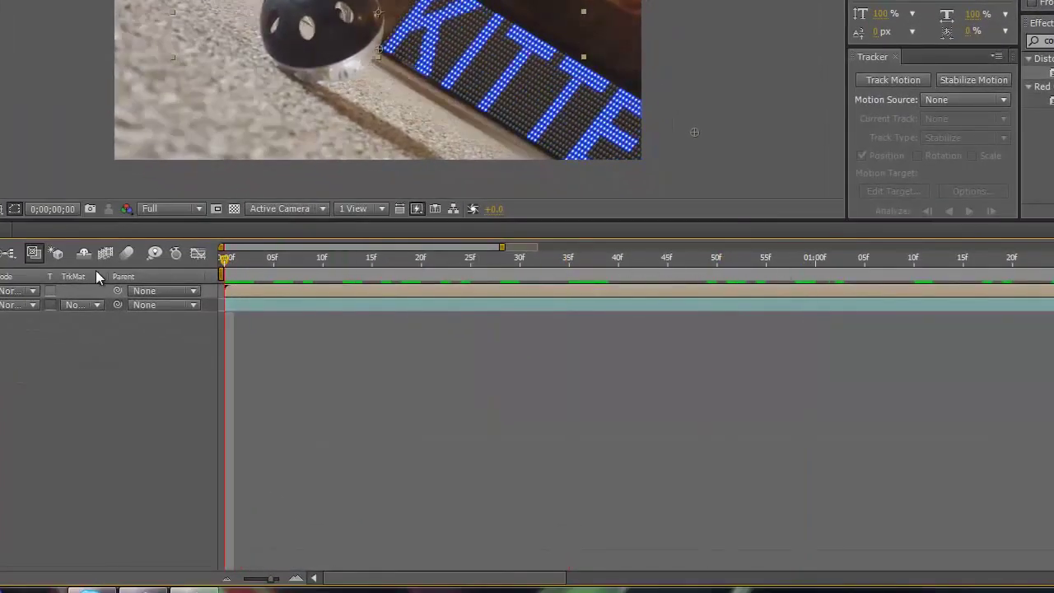